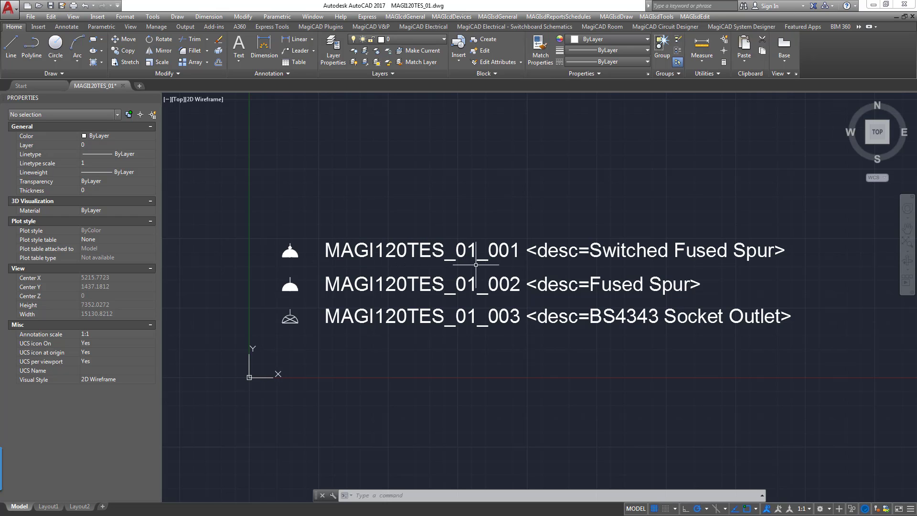
- Zoom in on the lamp symbols and select the first symbol's label to inspect it
{"action": "scroll", "coordinate": [363, 270], "scroll_direction": "up", "scroll_amount": 2}
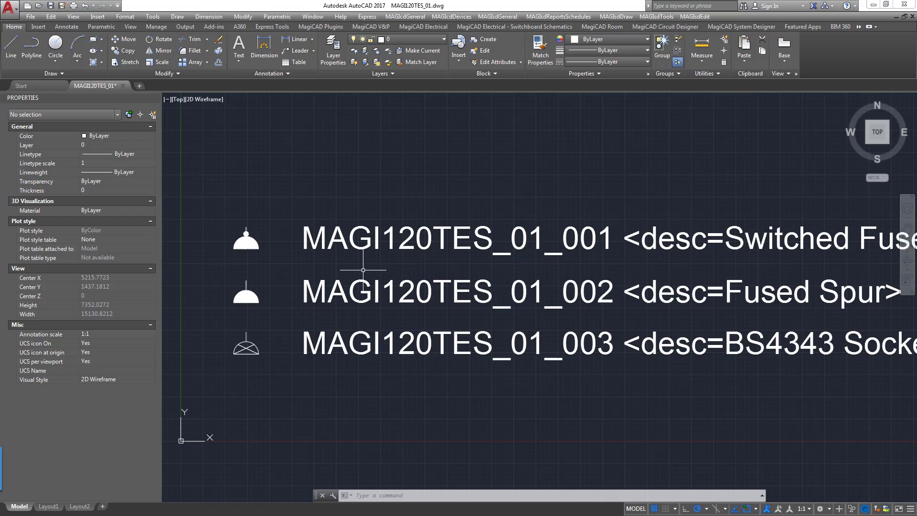
{"action": "scroll", "coordinate": [363, 270], "scroll_direction": "up", "scroll_amount": 2}
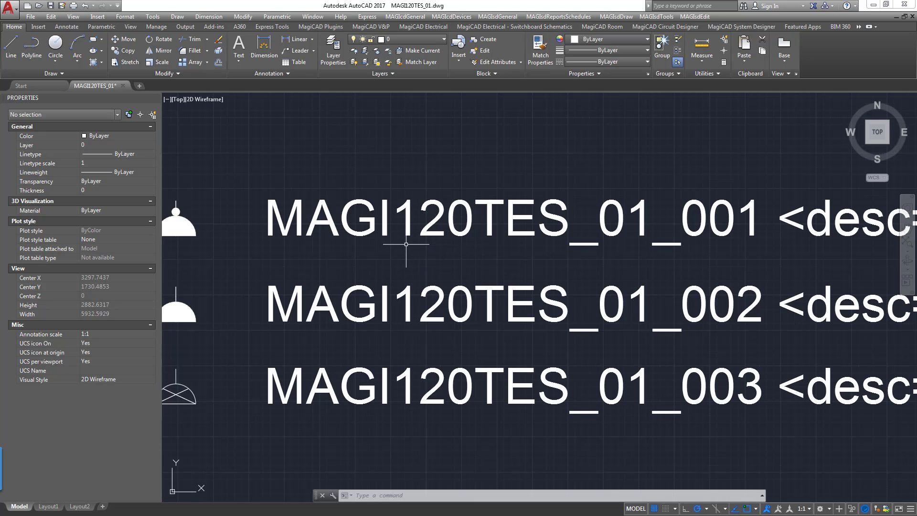
{"action": "scroll", "coordinate": [406, 243], "scroll_direction": "down", "scroll_amount": 2}
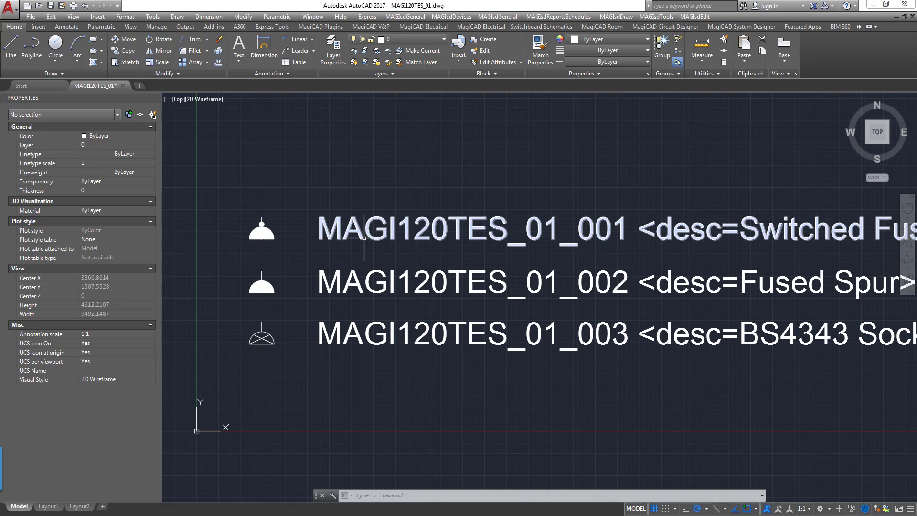
{"action": "scroll", "coordinate": [371, 224], "scroll_direction": "down", "scroll_amount": 2}
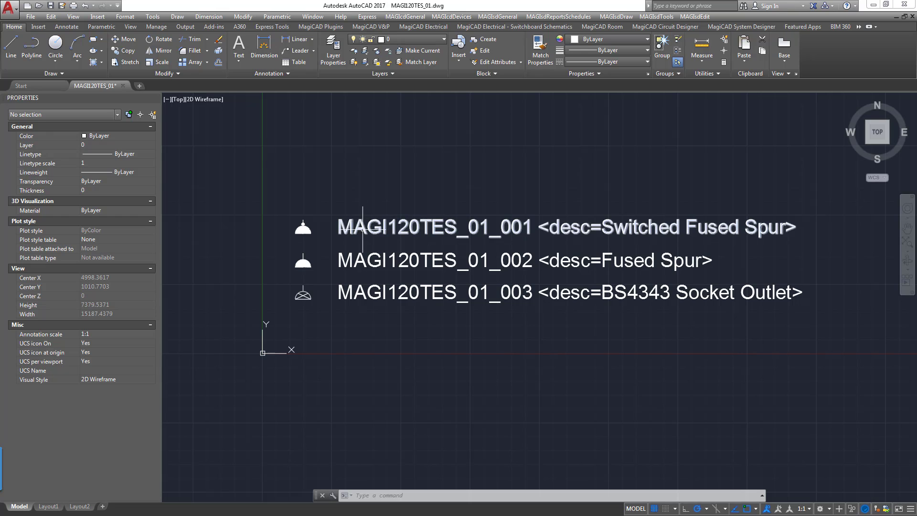
{"action": "mouse_move", "coordinate": [363, 230]}
{"action": "scroll", "coordinate": [354, 231], "scroll_direction": "up", "scroll_amount": 2}
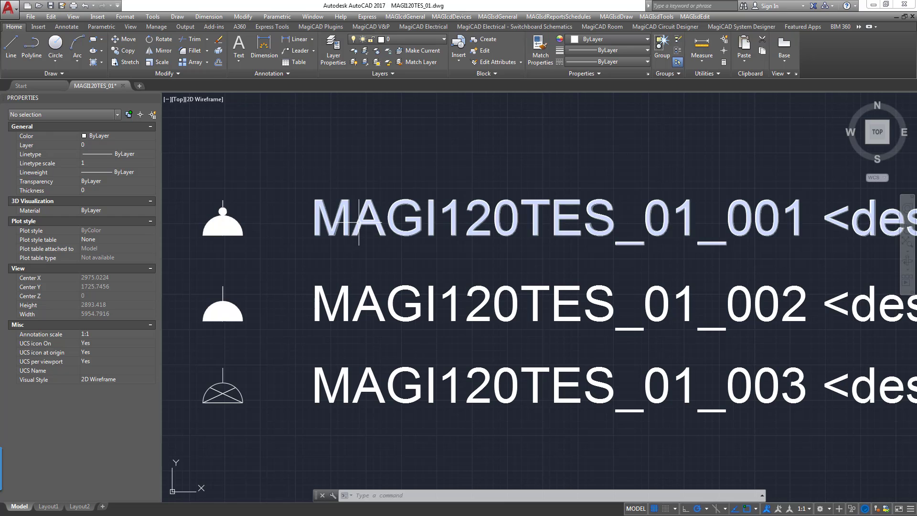
{"action": "left_click", "coordinate": [362, 221]}
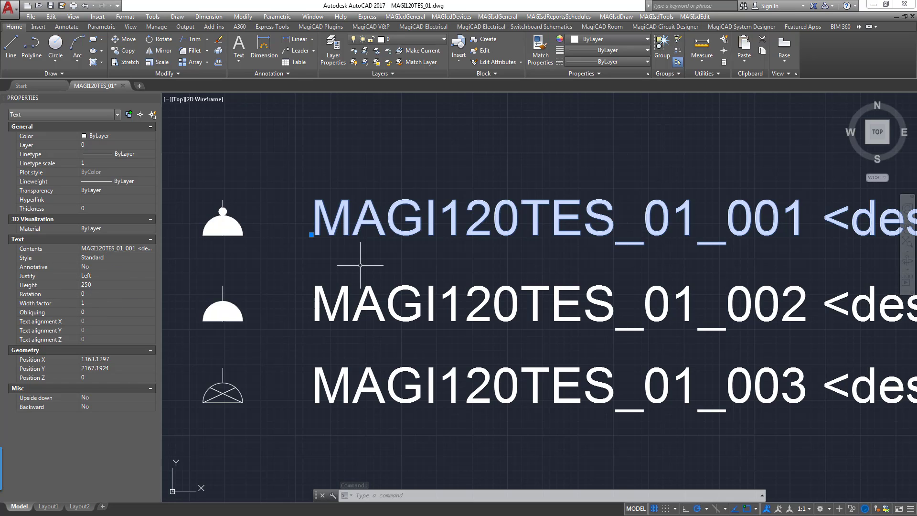
{"action": "scroll", "coordinate": [367, 229], "scroll_direction": "down", "scroll_amount": 1}
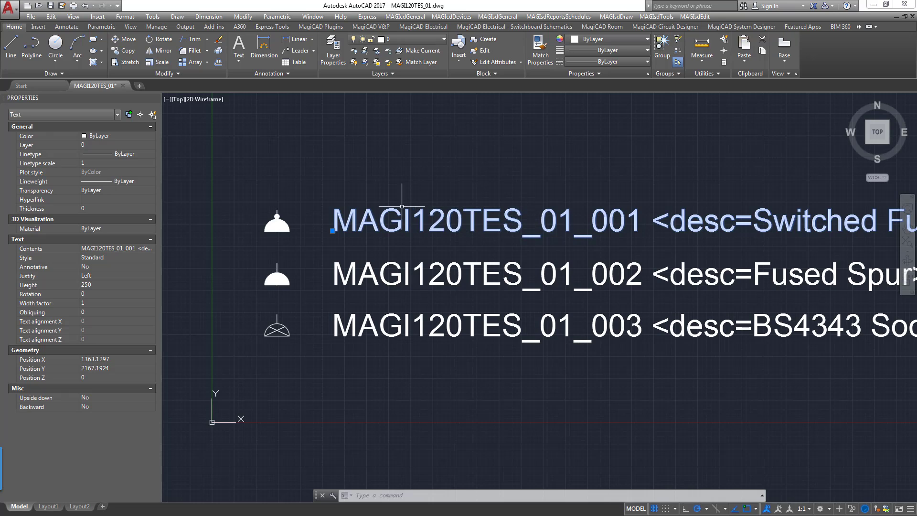
{"action": "mouse_move", "coordinate": [396, 230]}
{"action": "scroll", "coordinate": [344, 244], "scroll_direction": "down", "scroll_amount": 1}
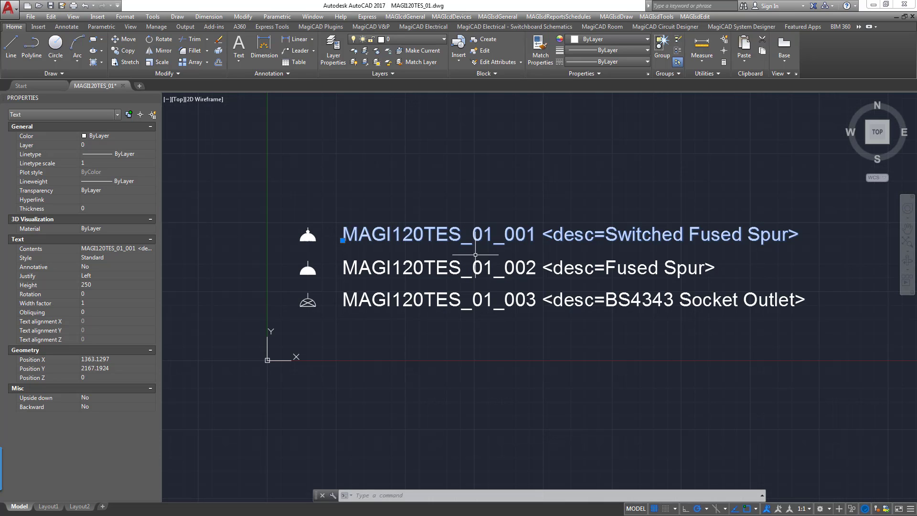
{"action": "middle_click_drag", "start_coordinate": [526, 253], "coordinate": [445, 259]}
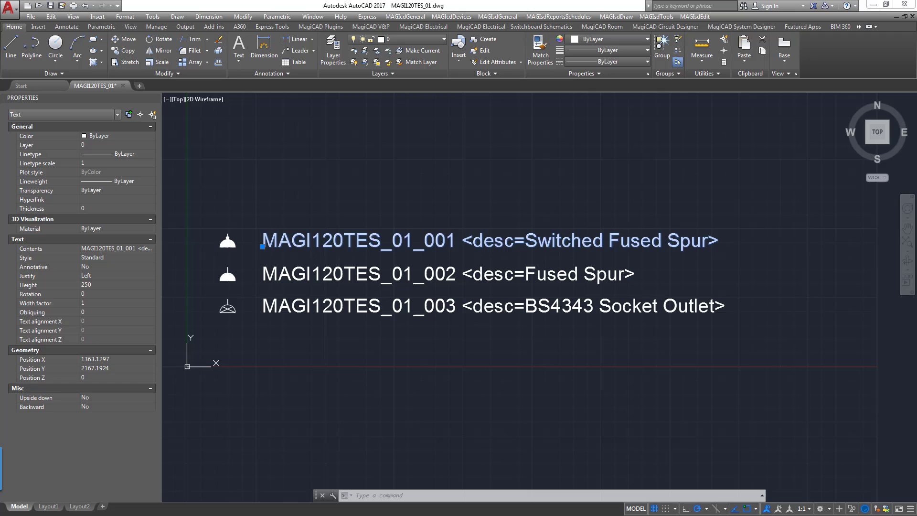
{"action": "scroll", "coordinate": [452, 243], "scroll_direction": "up", "scroll_amount": 2}
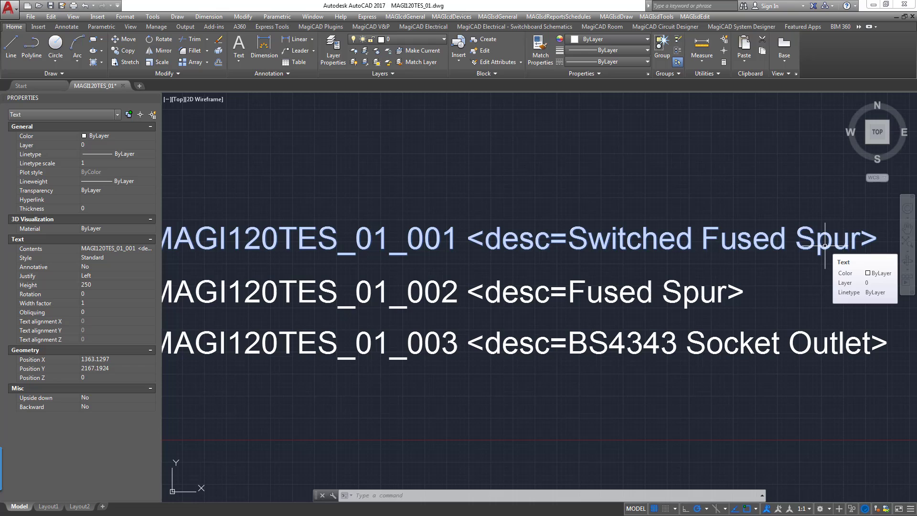
{"action": "scroll", "coordinate": [825, 246], "scroll_direction": "down", "scroll_amount": 2}
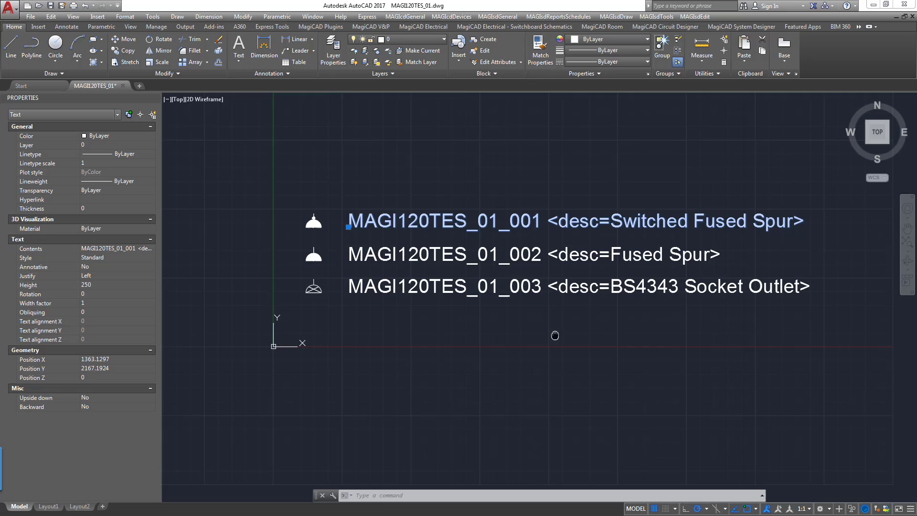
{"action": "middle_click_drag", "start_coordinate": [555, 335], "coordinate": [547, 330]}
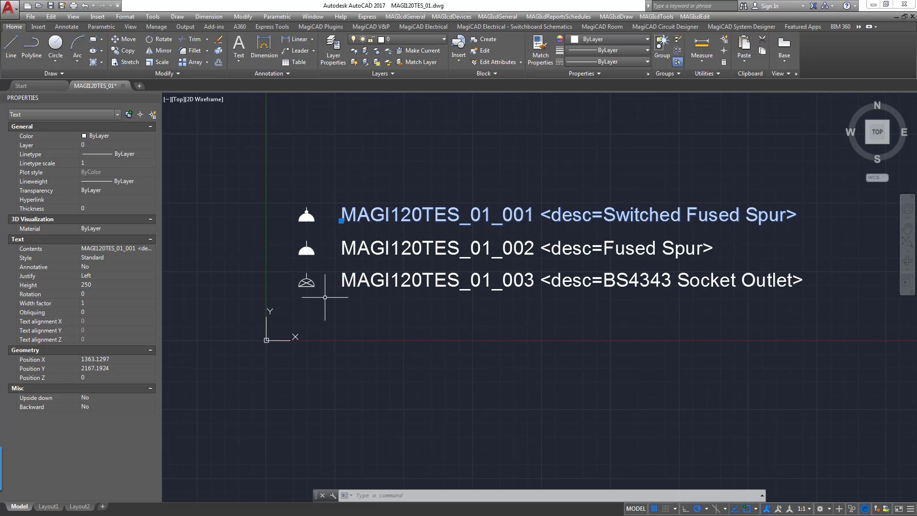
{"action": "scroll", "coordinate": [325, 297], "scroll_direction": "up", "scroll_amount": 3}
{"action": "key", "text": "Escape"}
{"action": "key", "text": "Escape"}
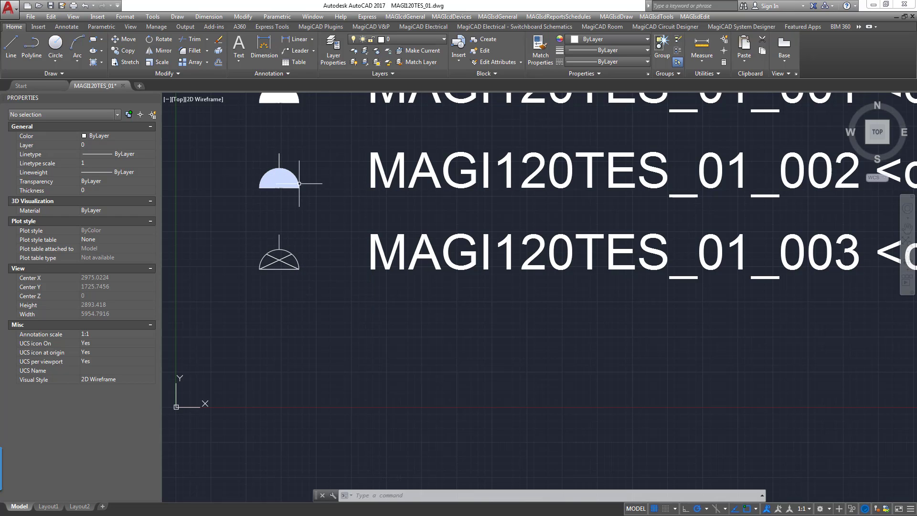
- Zoom and pan across all three labelled symbols, ending on the 003 socket outlet
{"action": "mouse_move", "coordinate": [302, 216]}
{"action": "middle_mouse_down"}
{"action": "mouse_move", "coordinate": [341, 258]}
{"action": "mouse_move", "coordinate": [349, 292]}
{"action": "middle_mouse_up"}
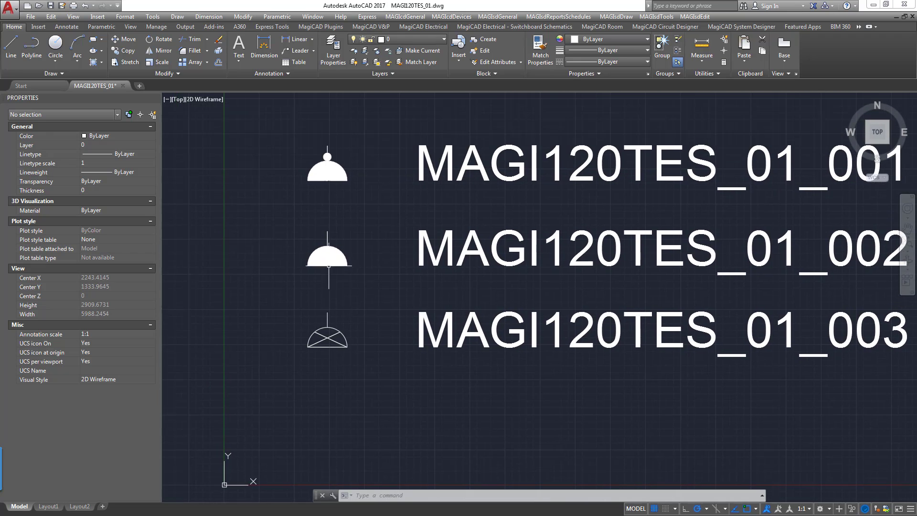
{"action": "scroll", "coordinate": [329, 163], "scroll_direction": "up", "scroll_amount": 8}
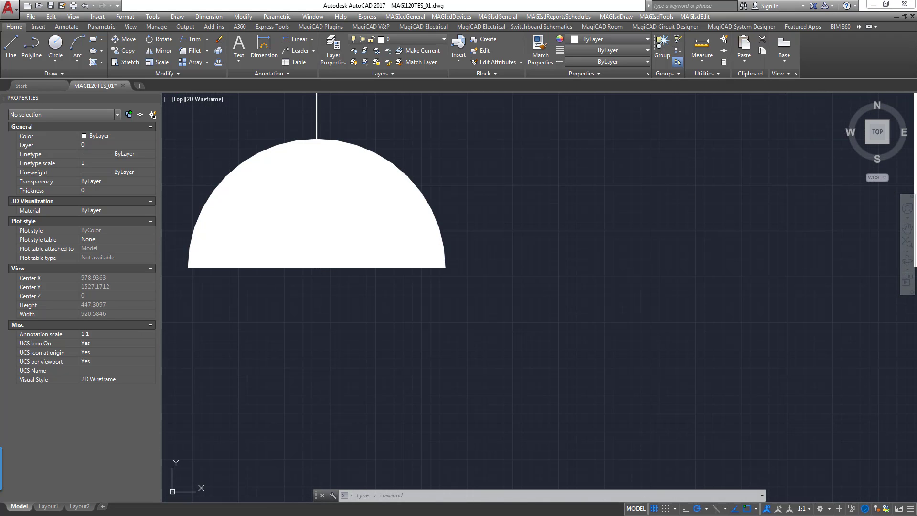
{"action": "scroll", "coordinate": [279, 280], "scroll_direction": "down", "scroll_amount": 2}
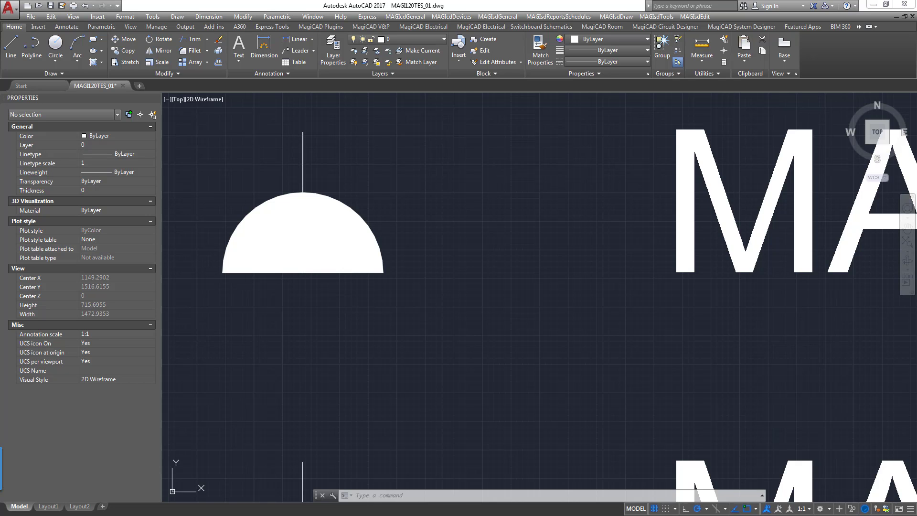
{"action": "scroll", "coordinate": [361, 306], "scroll_direction": "down", "scroll_amount": 6}
{"action": "scroll", "coordinate": [360, 177], "scroll_direction": "up", "scroll_amount": 5}
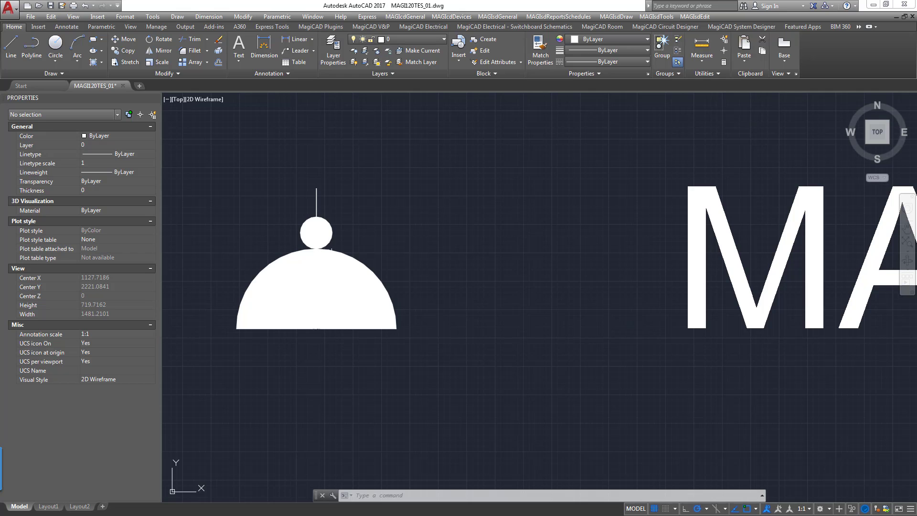
{"action": "scroll", "coordinate": [372, 247], "scroll_direction": "down", "scroll_amount": 6}
{"action": "mouse_move", "coordinate": [390, 357]}
{"action": "middle_mouse_down"}
{"action": "mouse_move", "coordinate": [369, 281]}
{"action": "mouse_move", "coordinate": [474, 339]}
{"action": "mouse_move", "coordinate": [371, 337]}
{"action": "middle_mouse_up"}
{"action": "scroll", "coordinate": [368, 281], "scroll_direction": "up", "scroll_amount": 1}
{"action": "scroll", "coordinate": [373, 301], "scroll_direction": "down", "scroll_amount": 2}
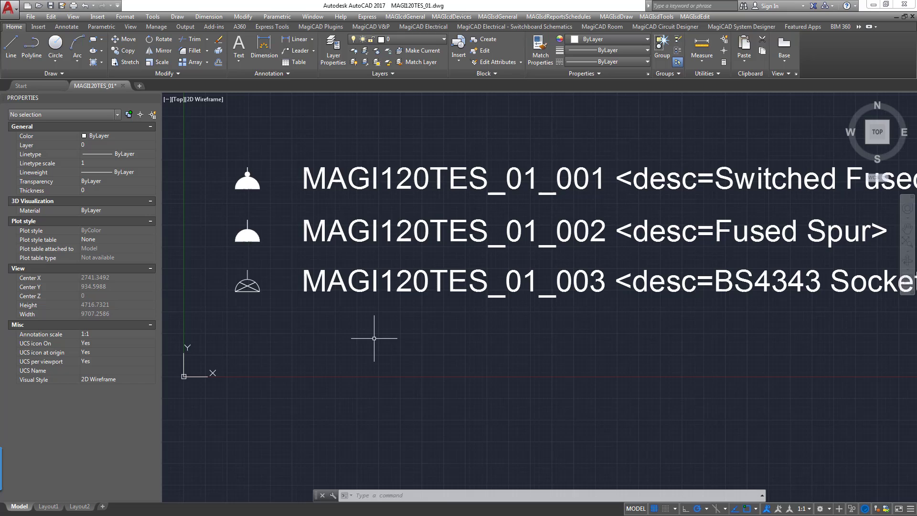
{"action": "scroll", "coordinate": [374, 339], "scroll_direction": "down", "scroll_amount": 2}
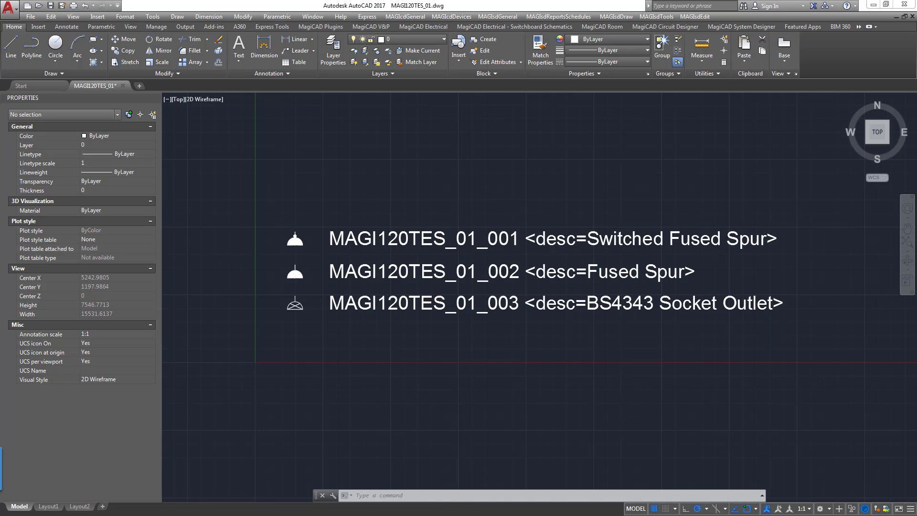
{"action": "scroll", "coordinate": [300, 319], "scroll_direction": "up", "scroll_amount": 2}
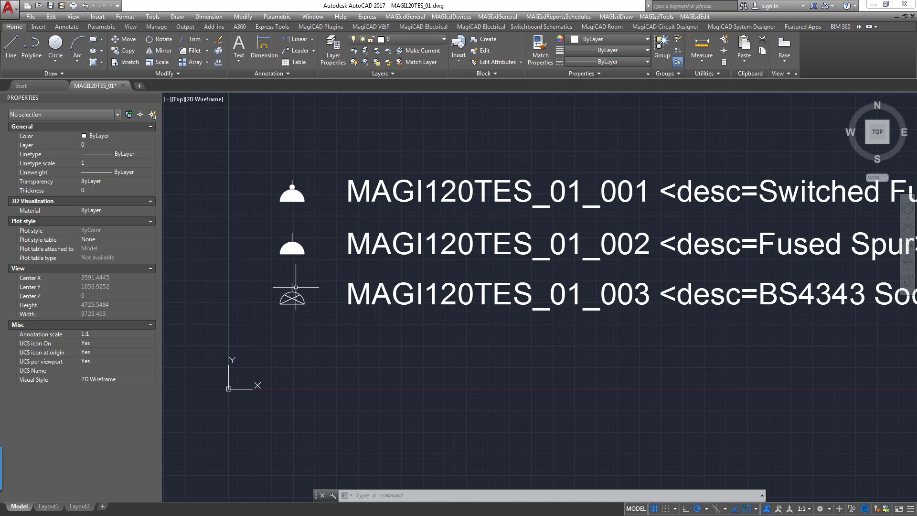
{"action": "scroll", "coordinate": [300, 306], "scroll_direction": "up", "scroll_amount": 2}
{"action": "scroll", "coordinate": [300, 307], "scroll_direction": "up", "scroll_amount": 2}
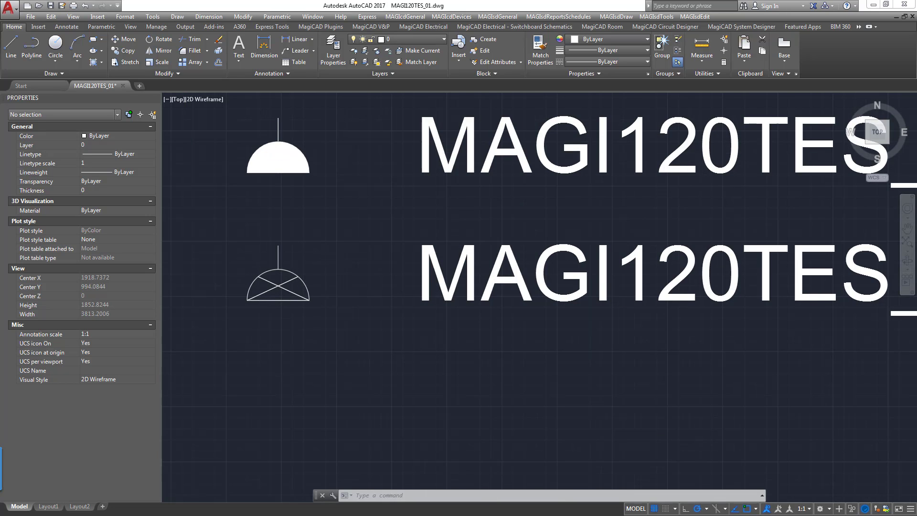
{"action": "scroll", "coordinate": [268, 277], "scroll_direction": "down", "scroll_amount": 2}
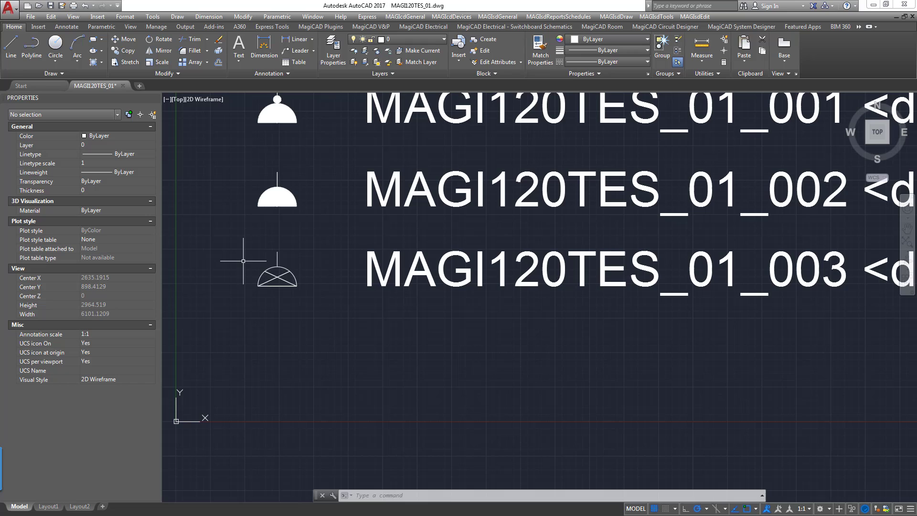
{"action": "left_click", "coordinate": [239, 234]}
{"action": "left_click", "coordinate": [330, 340]}
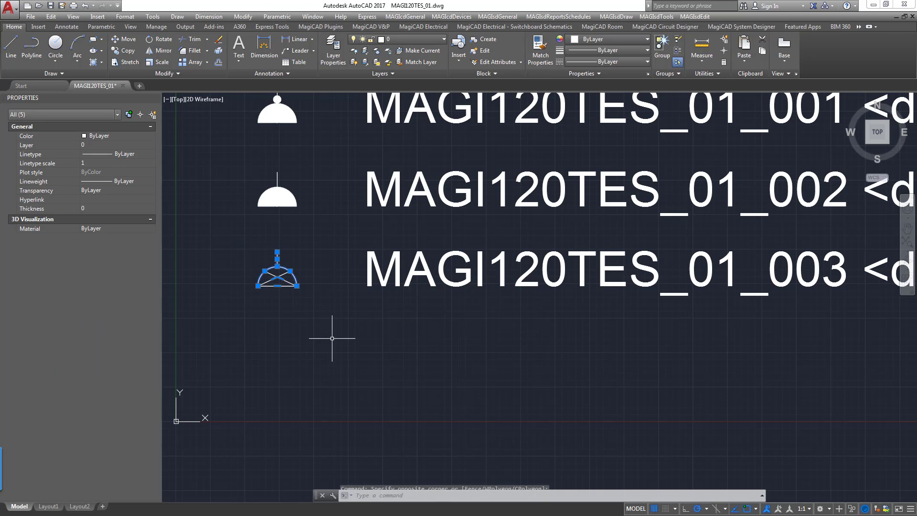
{"action": "scroll", "coordinate": [318, 327], "scroll_direction": "down", "scroll_amount": 2}
{"action": "middle_click_drag", "start_coordinate": [421, 355], "coordinate": [366, 345]}
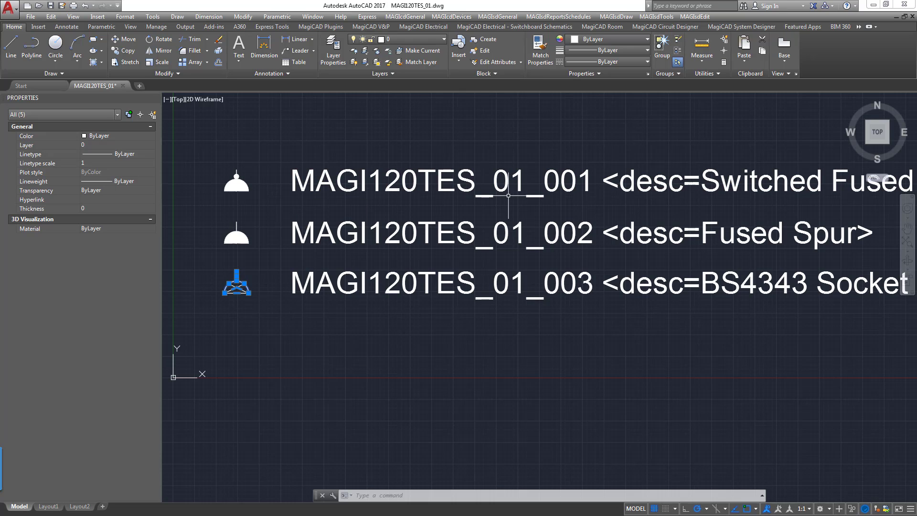
{"action": "scroll", "coordinate": [509, 196], "scroll_direction": "down", "scroll_amount": 2}
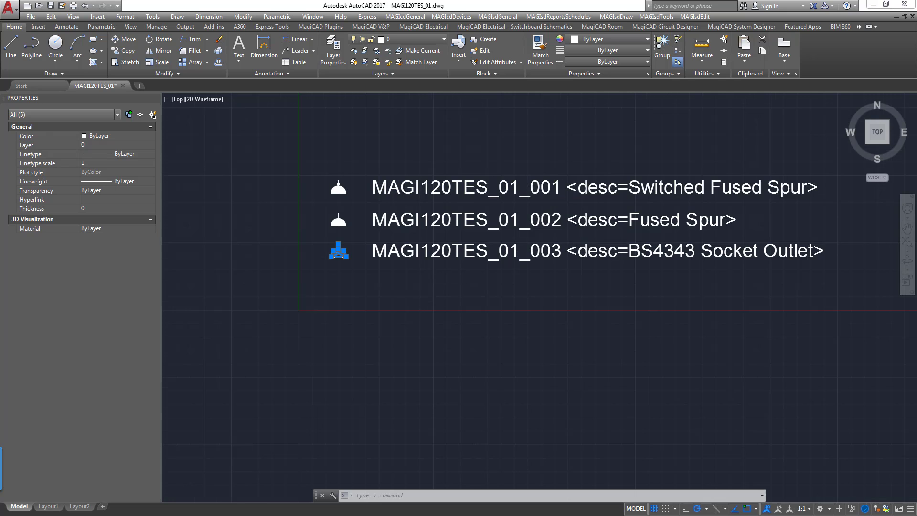
{"action": "scroll", "coordinate": [400, 288], "scroll_direction": "up", "scroll_amount": 4}
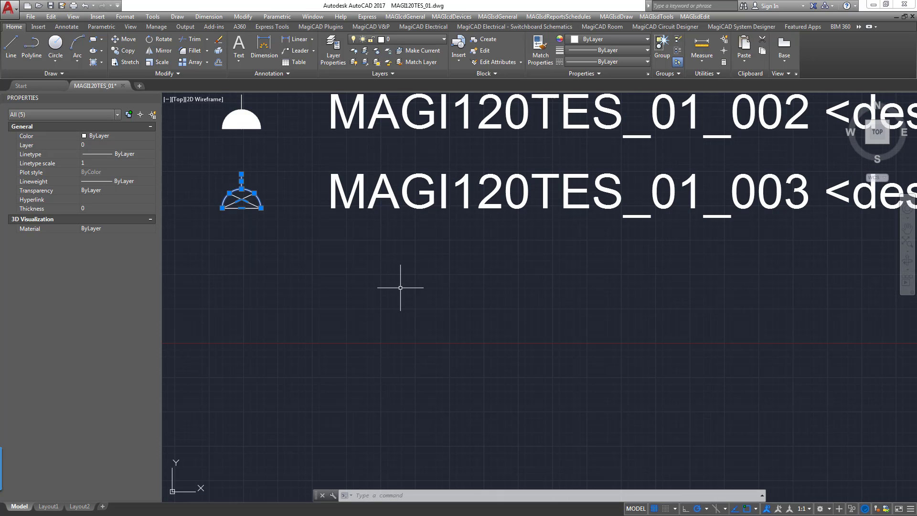
- Copy the 003 symbol and label with a base point and paste them as a fourth row below
{"action": "left_click", "coordinate": [390, 200]}
{"action": "scroll", "coordinate": [378, 258], "scroll_direction": "down", "scroll_amount": 2}
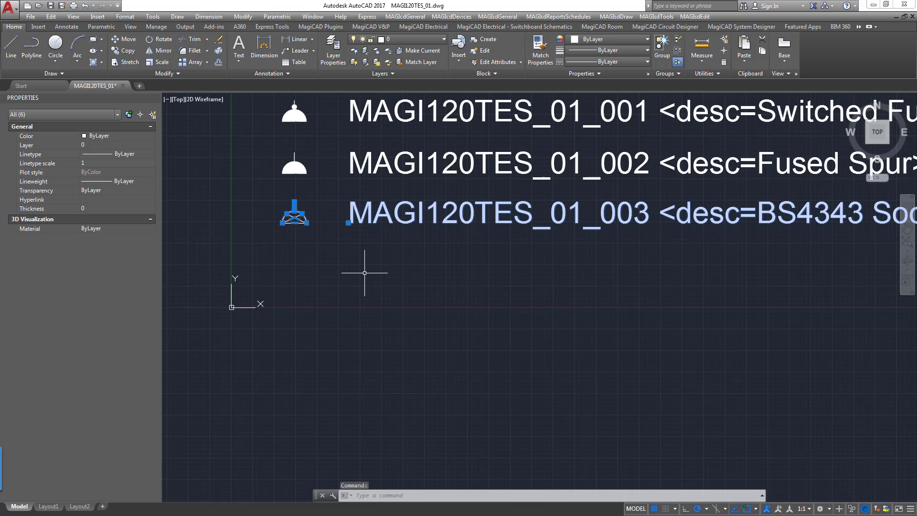
{"action": "key", "text": "ctrl+shift+c"}
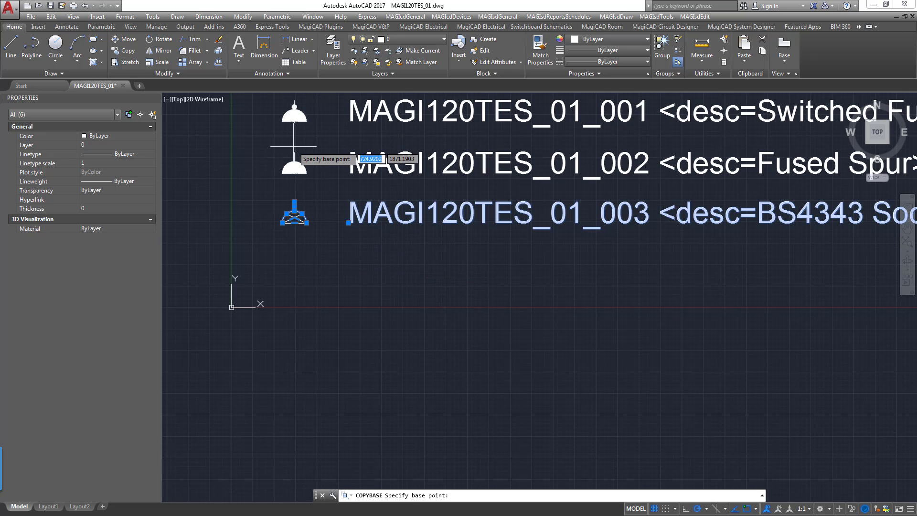
{"action": "left_click", "coordinate": [293, 147]}
{"action": "key", "text": "ctrl+v"}
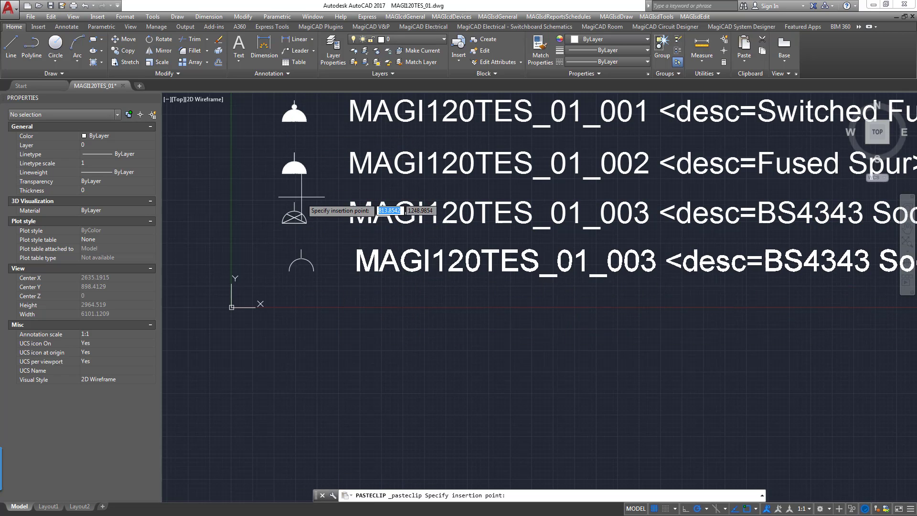
{"action": "left_click", "coordinate": [295, 201]}
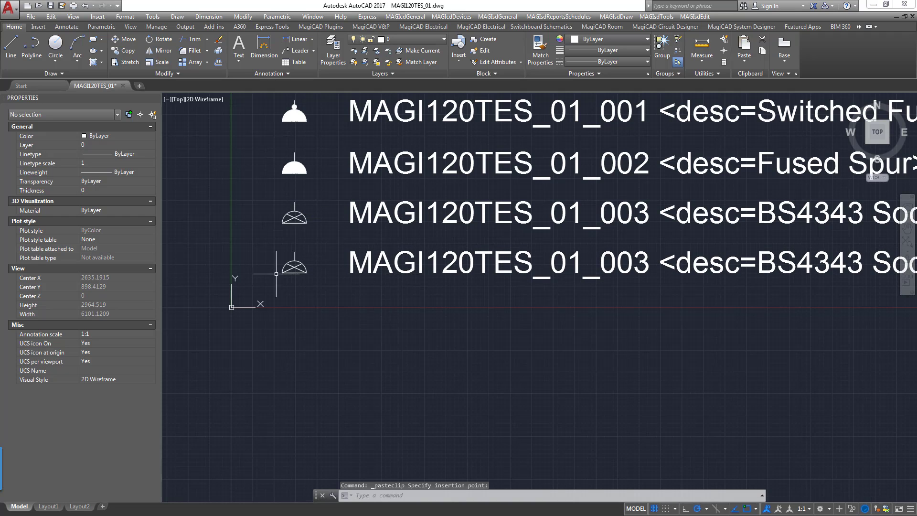
- Erase the cross lines from the new fourth-row symbol
{"action": "scroll", "coordinate": [292, 277], "scroll_direction": "up", "scroll_amount": 6}
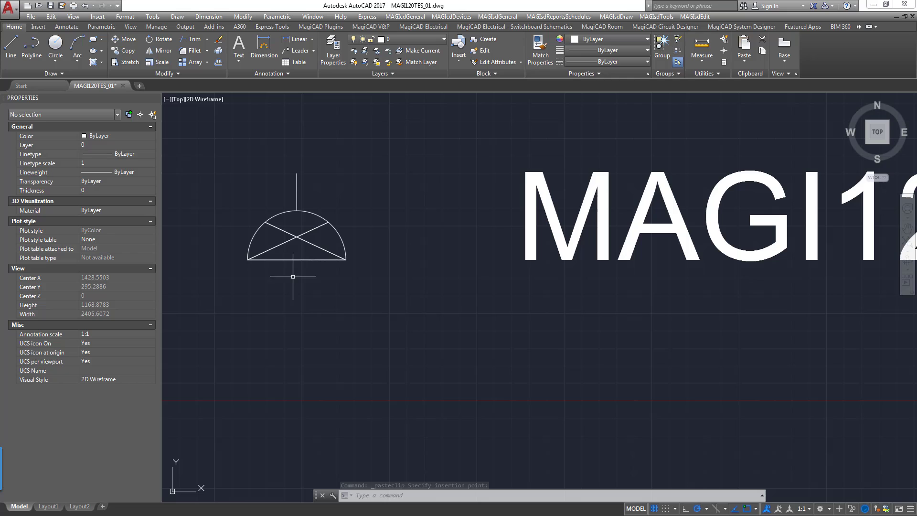
{"action": "left_click", "coordinate": [317, 231]}
{"action": "left_click", "coordinate": [317, 231]}
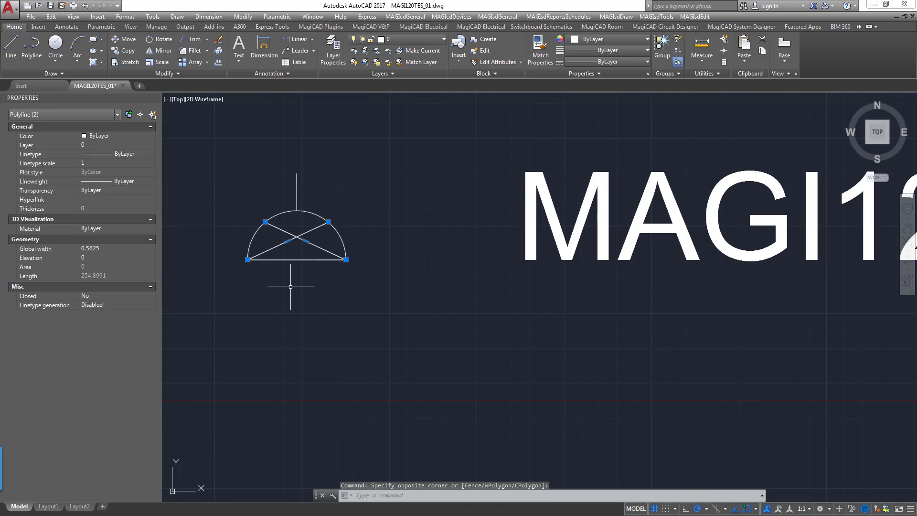
{"action": "key", "text": "Delete"}
{"action": "scroll", "coordinate": [292, 287], "scroll_direction": "down", "scroll_amount": 5}
{"action": "scroll", "coordinate": [307, 199], "scroll_direction": "down", "scroll_amount": 2}
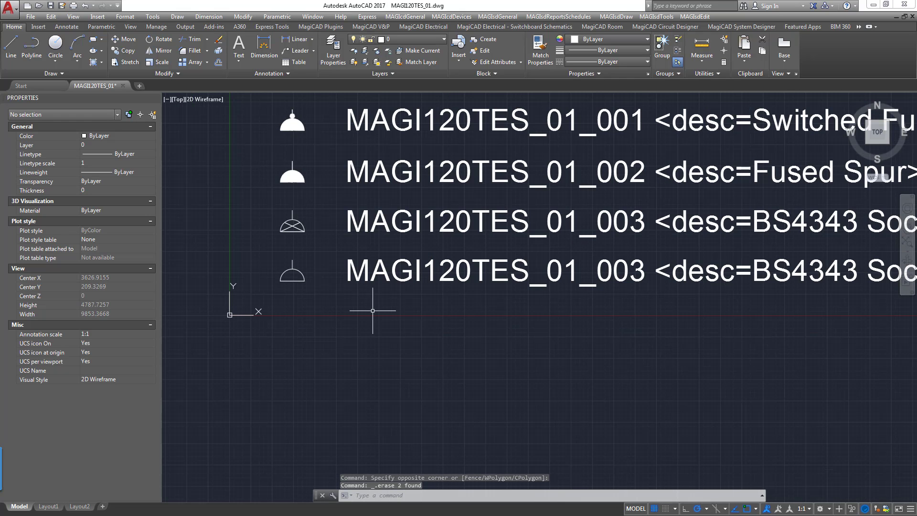
{"action": "scroll", "coordinate": [372, 305], "scroll_direction": "down", "scroll_amount": 2}
{"action": "middle_click_drag", "start_coordinate": [463, 336], "coordinate": [425, 329]}
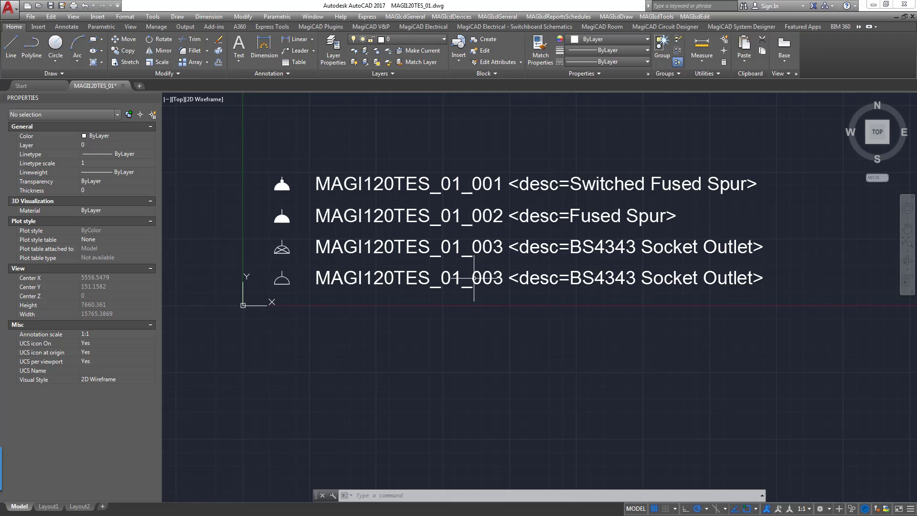
- Change the bottom label's number from 003 to 004
{"action": "scroll", "coordinate": [474, 279], "scroll_direction": "up", "scroll_amount": 4}
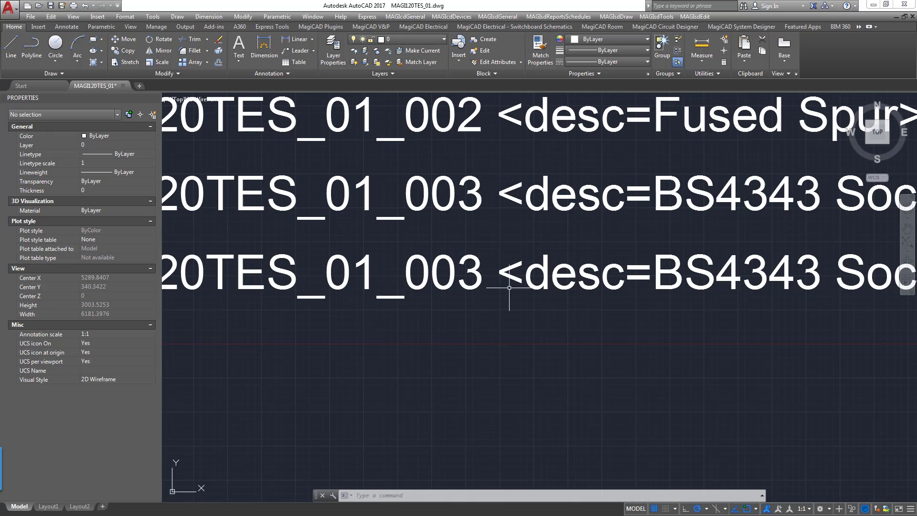
{"action": "double_click", "coordinate": [479, 280]}
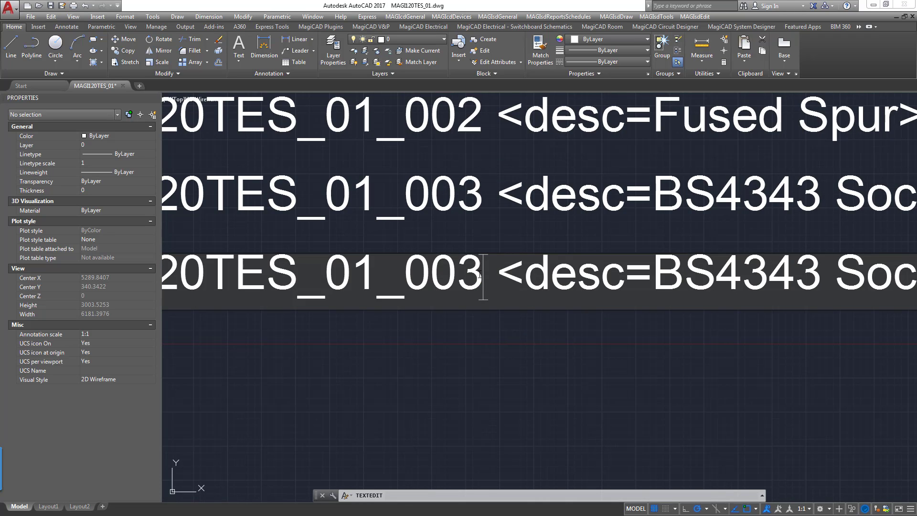
{"action": "left_click_drag", "start_coordinate": [480, 275], "coordinate": [470, 274]}
{"action": "type", "text": "4"}
- Replace BS4343 with Single in the fourth row's description text
{"action": "scroll", "coordinate": [477, 276], "scroll_direction": "down", "scroll_amount": 2}
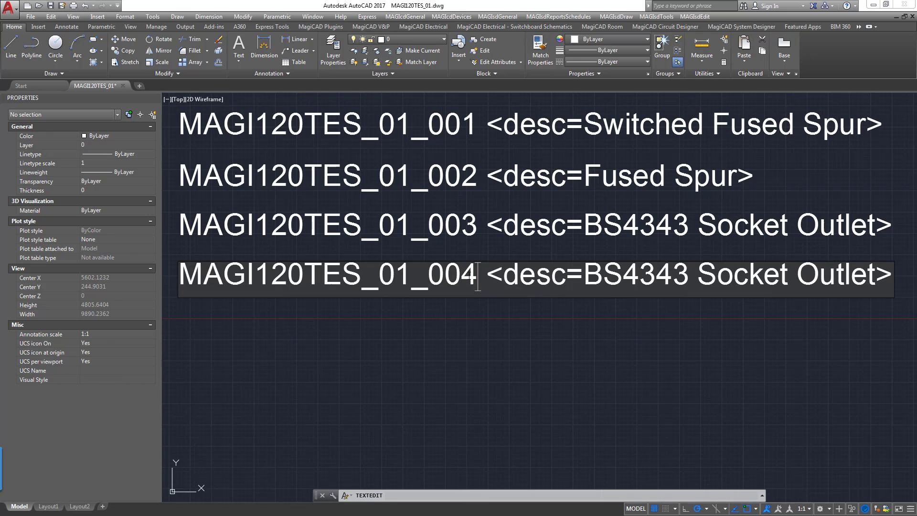
{"action": "scroll", "coordinate": [418, 265], "scroll_direction": "down", "scroll_amount": 4}
{"action": "scroll", "coordinate": [314, 280], "scroll_direction": "up", "scroll_amount": 4}
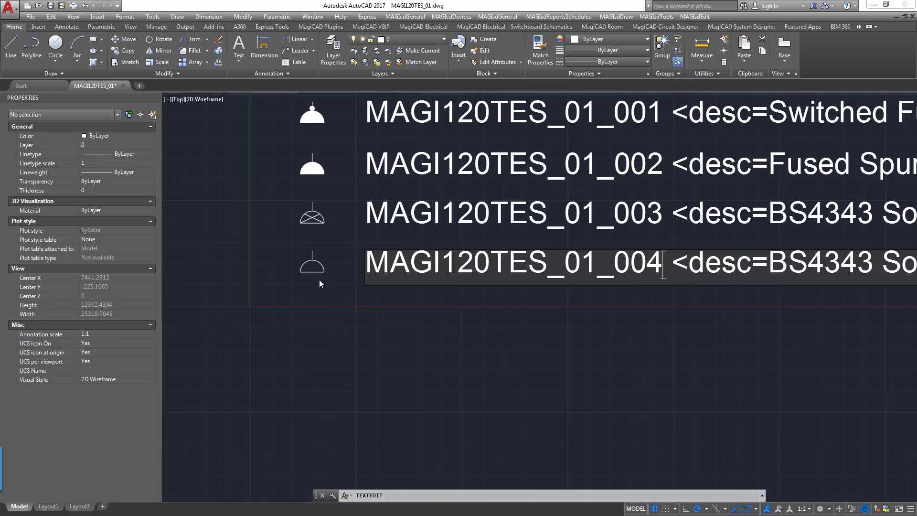
{"action": "scroll", "coordinate": [313, 269], "scroll_direction": "down", "scroll_amount": 2}
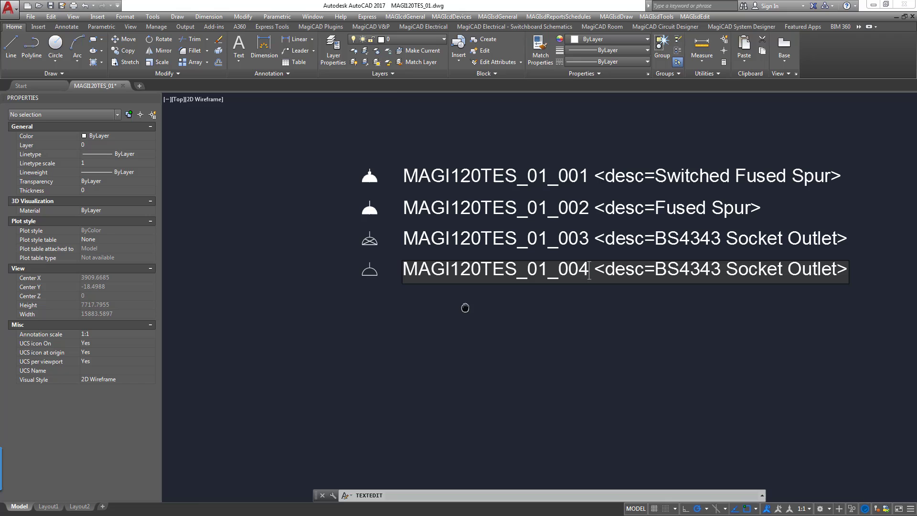
{"action": "middle_click_drag", "start_coordinate": [541, 292], "coordinate": [525, 290]}
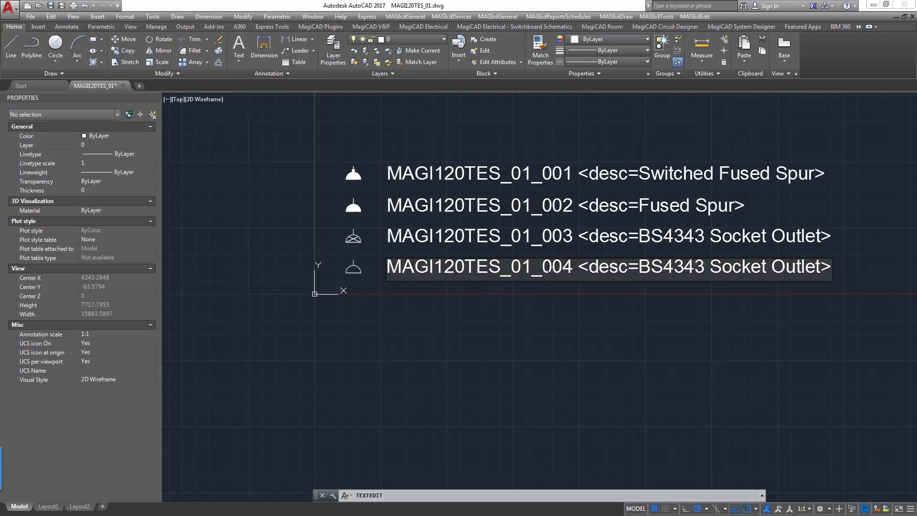
{"action": "scroll", "coordinate": [741, 286], "scroll_direction": "up", "scroll_amount": 4}
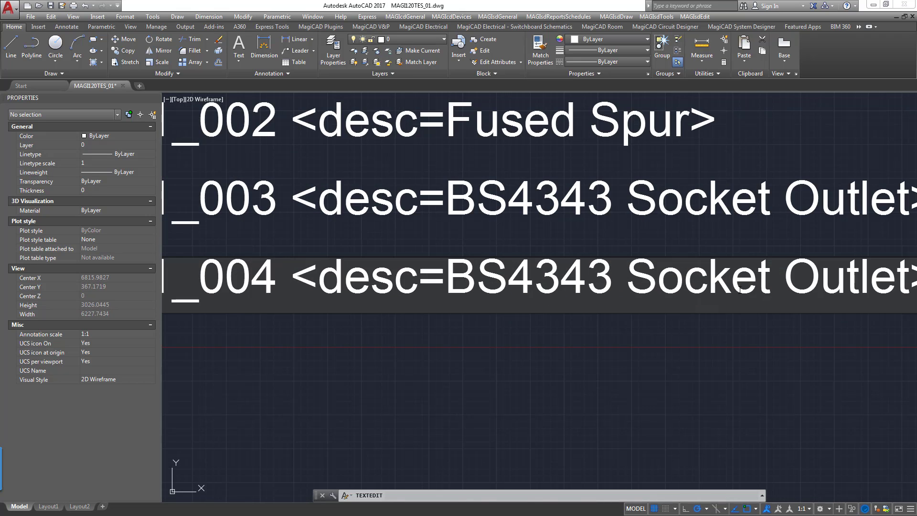
{"action": "middle_click_drag", "start_coordinate": [510, 293], "coordinate": [490, 293]}
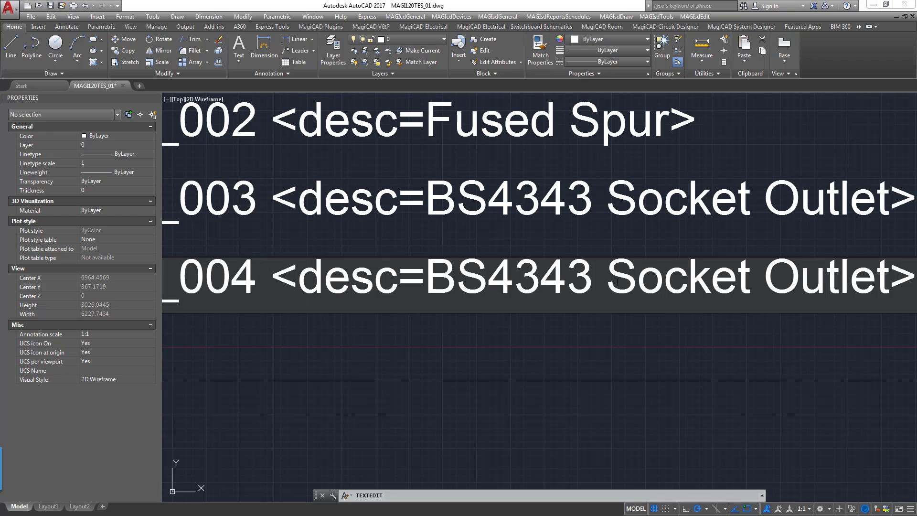
{"action": "left_click_drag", "start_coordinate": [611, 281], "coordinate": [440, 287]}
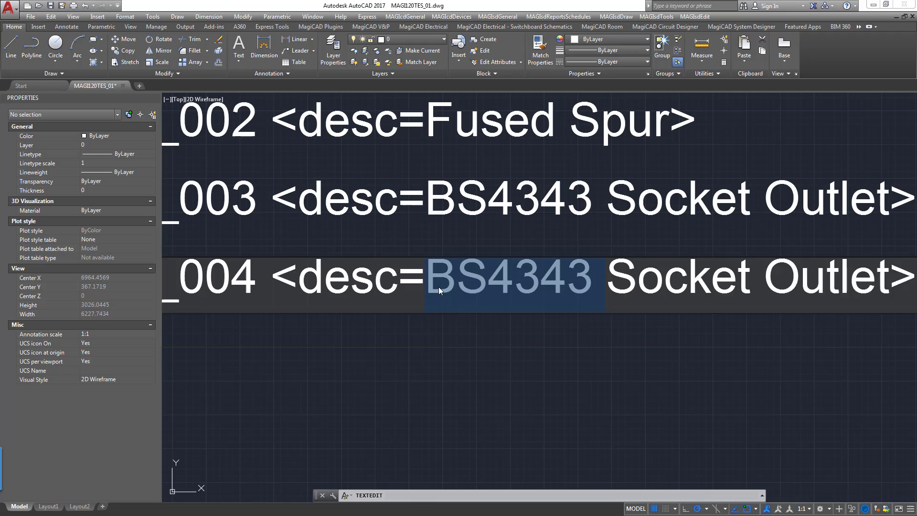
{"action": "type", "text": "Single"}
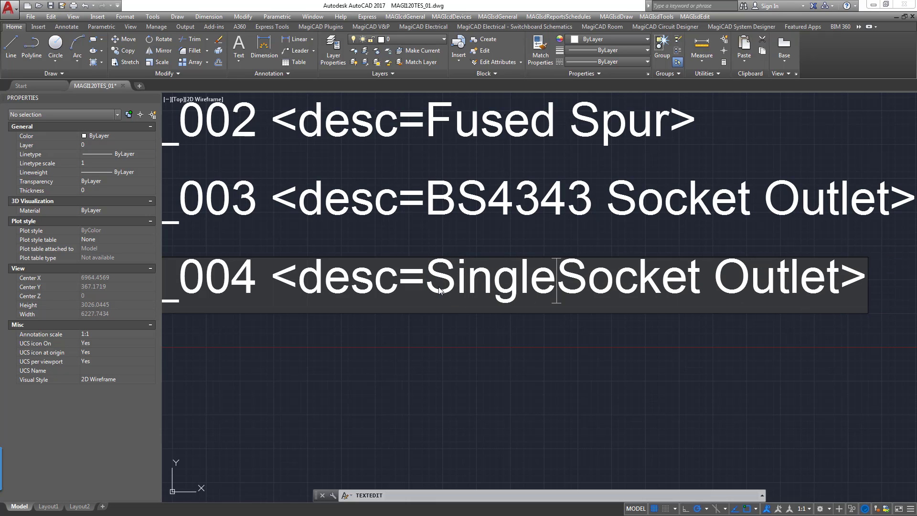
- Commit the MAGI120TES_01_004 Single Socket Outlet label edit and recentre the four symbols
{"action": "left_click", "coordinate": [559, 335]}
{"action": "scroll", "coordinate": [512, 344], "scroll_direction": "down", "scroll_amount": 5}
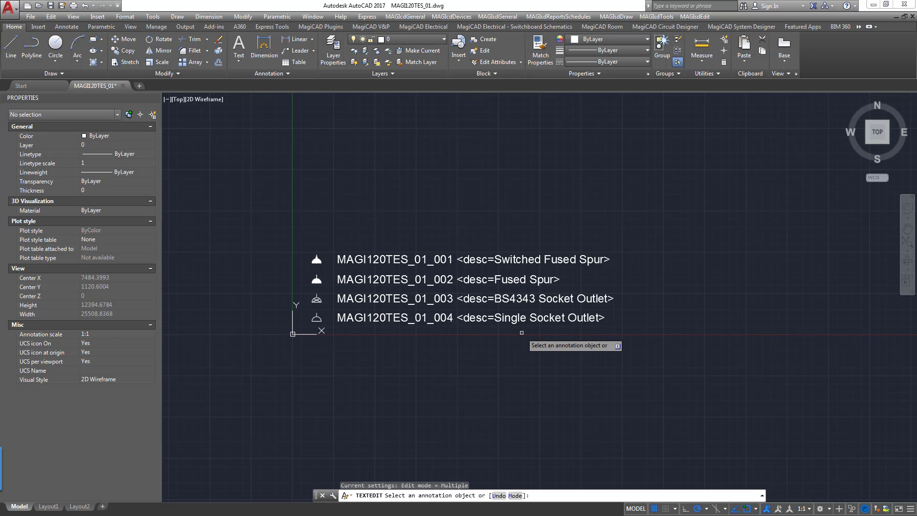
{"action": "mouse_move", "coordinate": [440, 344]}
{"action": "middle_mouse_down"}
{"action": "mouse_move", "coordinate": [448, 327]}
{"action": "mouse_move", "coordinate": [499, 348]}
{"action": "middle_mouse_up"}
{"action": "key", "text": "Escape"}
{"action": "key", "text": "Escape"}
{"action": "scroll", "coordinate": [435, 303], "scroll_direction": "up", "scroll_amount": 4}
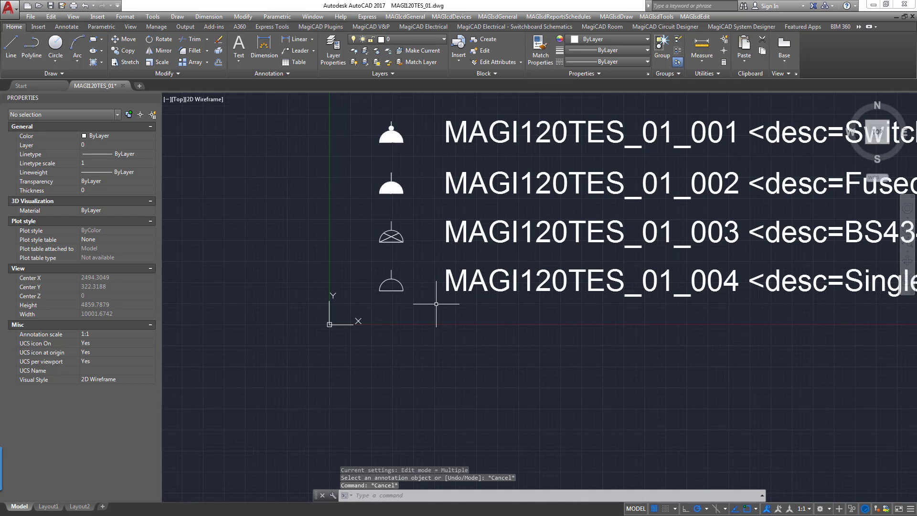
{"action": "middle_click_drag", "start_coordinate": [440, 307], "coordinate": [446, 339]}
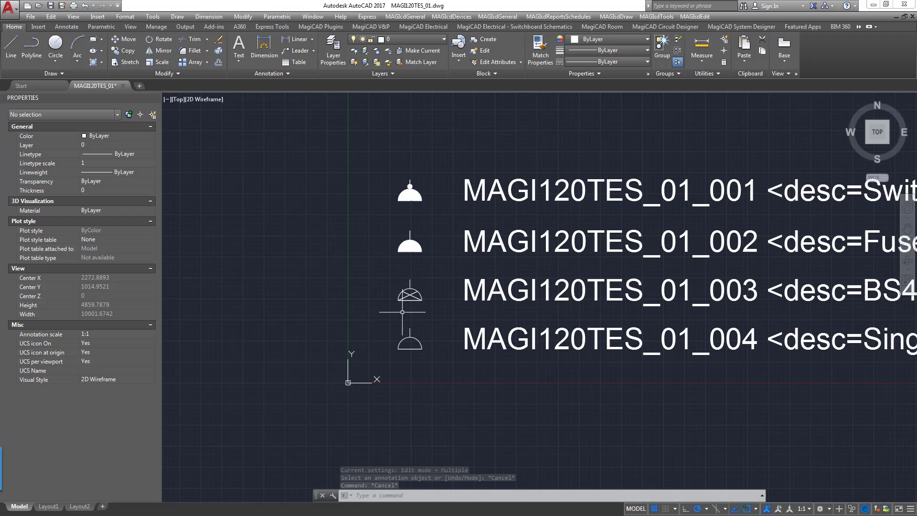
{"action": "scroll", "coordinate": [419, 301], "scroll_direction": "up", "scroll_amount": 4}
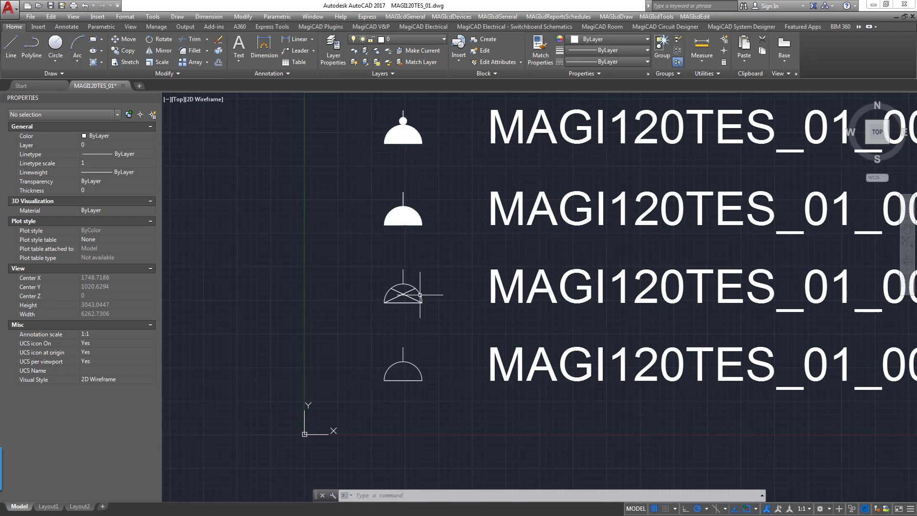
{"action": "key", "text": "Escape"}
{"action": "key", "text": "Escape"}
{"action": "key", "text": "Escape"}
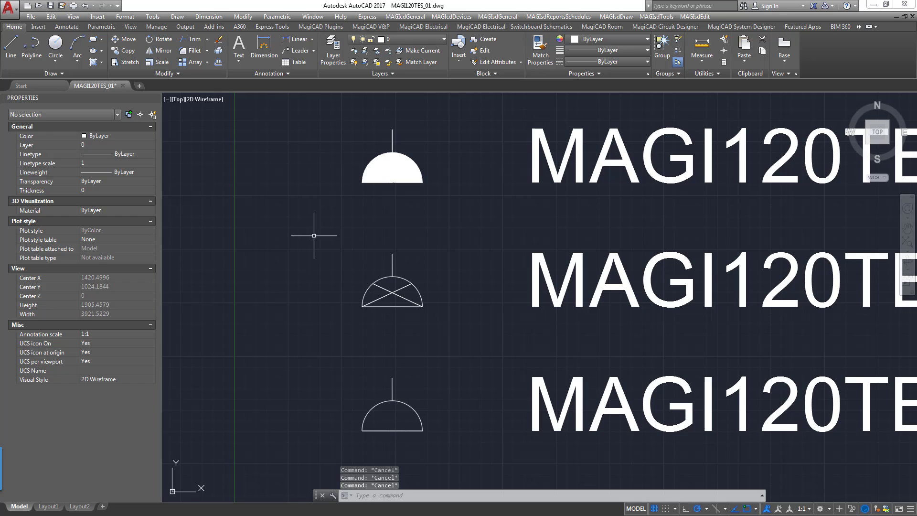
- Redefine the crossed symbol as block MAGI120TES_01_003, based at the lamp base midpoint
{"action": "left_click", "coordinate": [309, 222]}
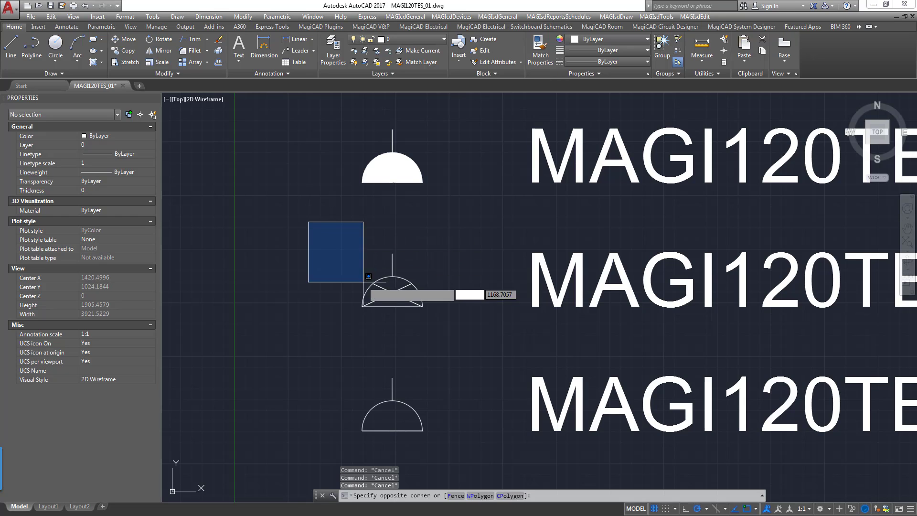
{"action": "left_click", "coordinate": [462, 347]}
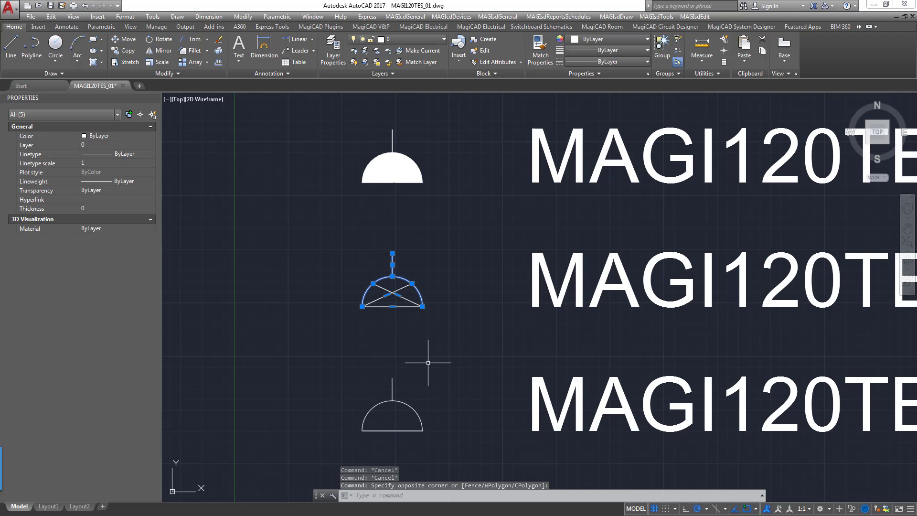
{"action": "type", "text": "block"}
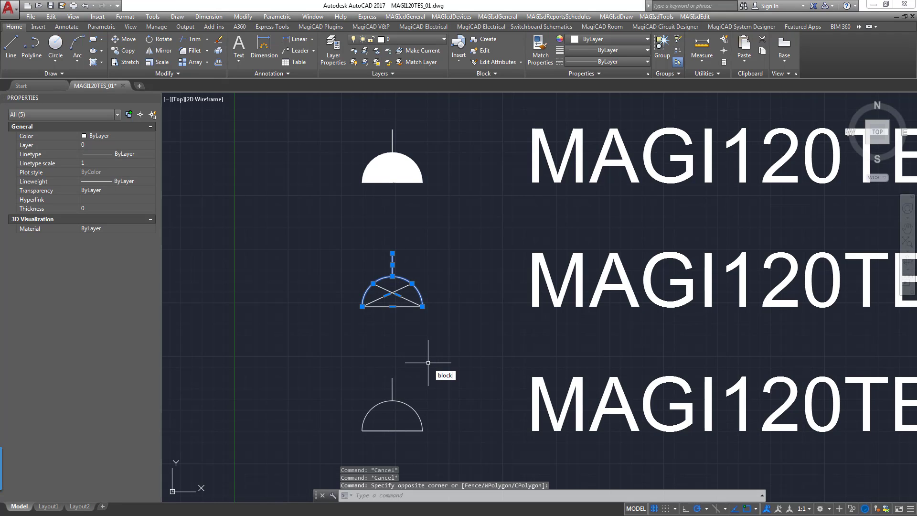
{"action": "key", "text": "Return"}
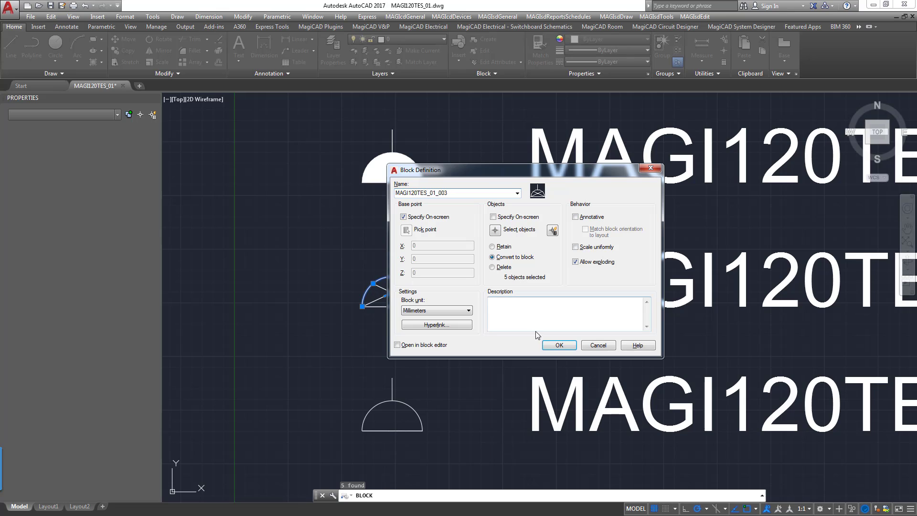
{"action": "left_click", "coordinate": [559, 345]}
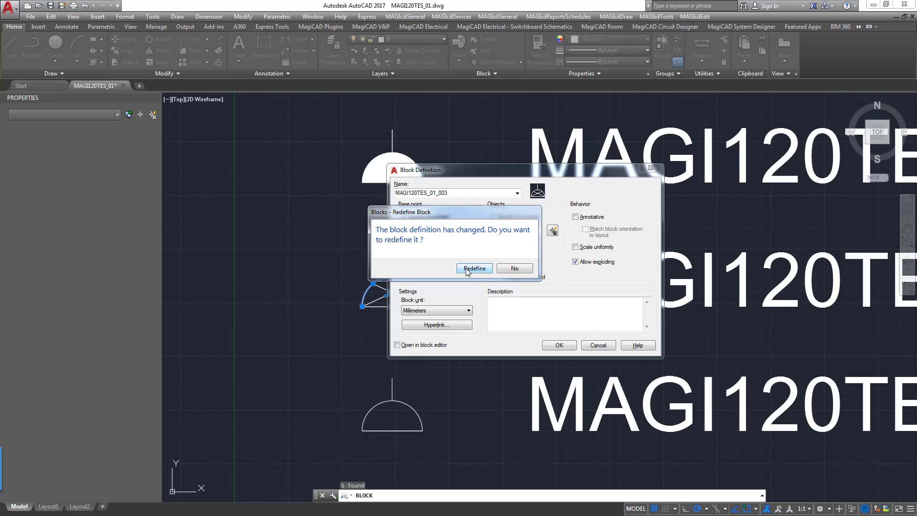
{"action": "left_click", "coordinate": [474, 268]}
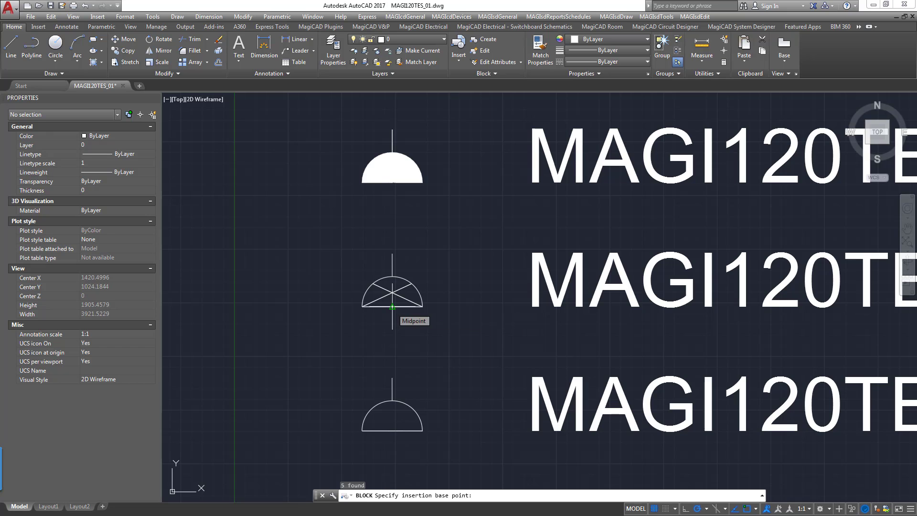
{"action": "left_click", "coordinate": [393, 307]}
- Zoom out to all four symbol tags and select the 003 block to check it
{"action": "scroll", "coordinate": [377, 328], "scroll_direction": "down", "scroll_amount": 2}
{"action": "scroll", "coordinate": [377, 327], "scroll_direction": "down", "scroll_amount": 2}
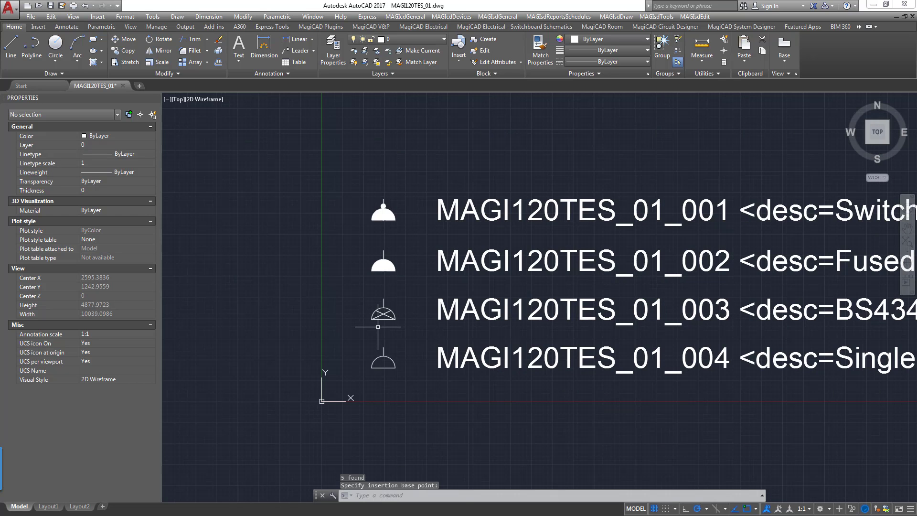
{"action": "middle_click_drag", "start_coordinate": [498, 410], "coordinate": [393, 369]}
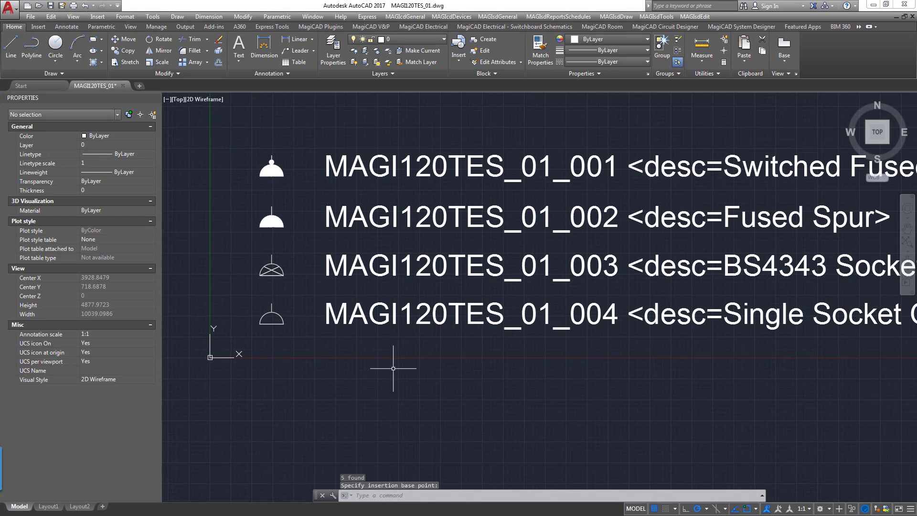
{"action": "left_click", "coordinate": [278, 269]}
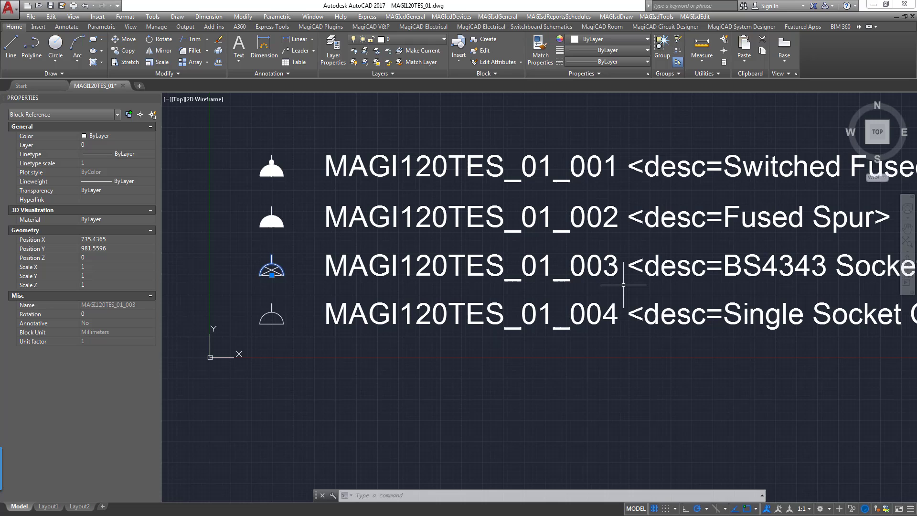
{"action": "middle_click_drag", "start_coordinate": [472, 372], "coordinate": [518, 348]}
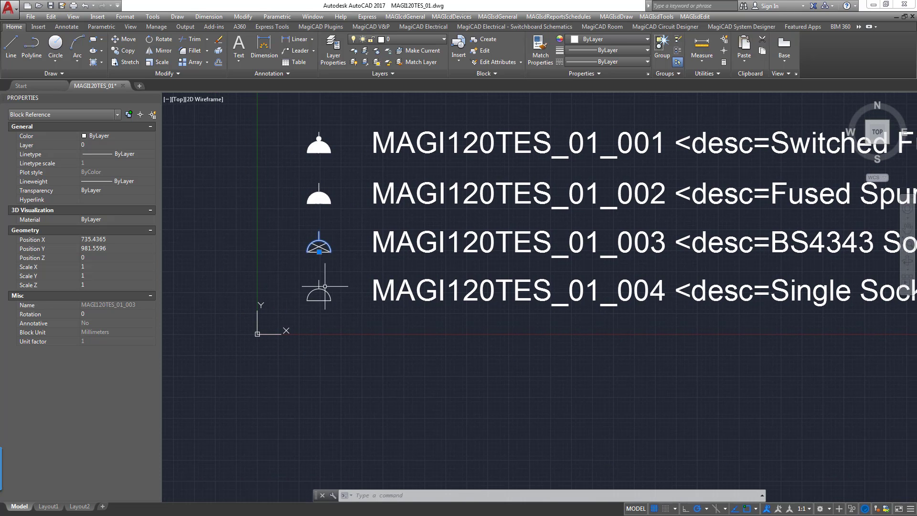
- Define the 004 lamp's three objects as block MAGI120TES_01_004, based at the lamp base middle
{"action": "key", "text": "Escape"}
{"action": "scroll", "coordinate": [295, 277], "scroll_direction": "up", "scroll_amount": 2}
{"action": "left_click", "coordinate": [284, 263]}
{"action": "left_click", "coordinate": [370, 327]}
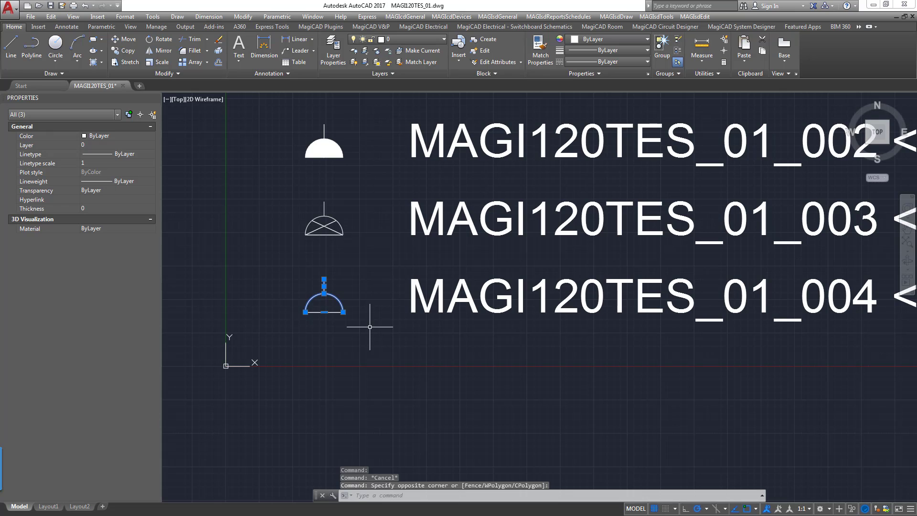
{"action": "type", "text": "block"}
{"action": "key", "text": "Return"}
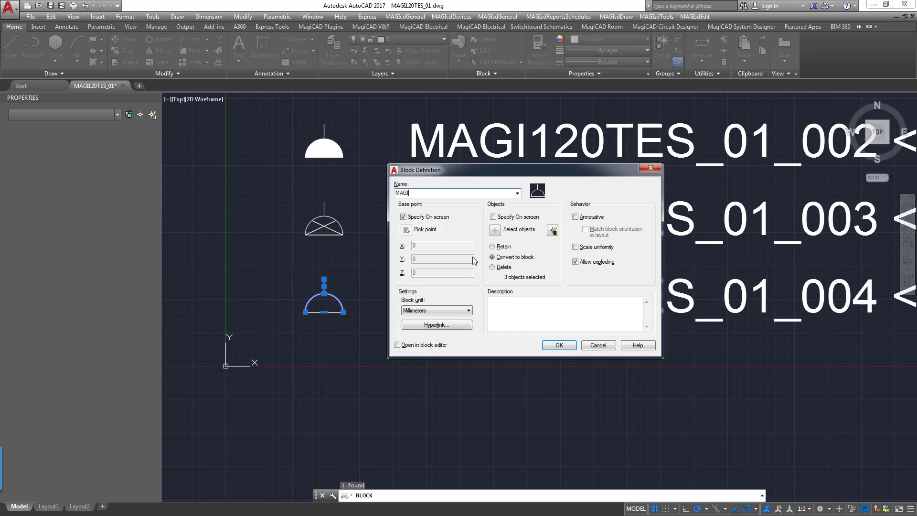
{"action": "type", "text": "120TES_01_004"}
{"action": "left_click", "coordinate": [421, 220]}
{"action": "left_click", "coordinate": [560, 346]}
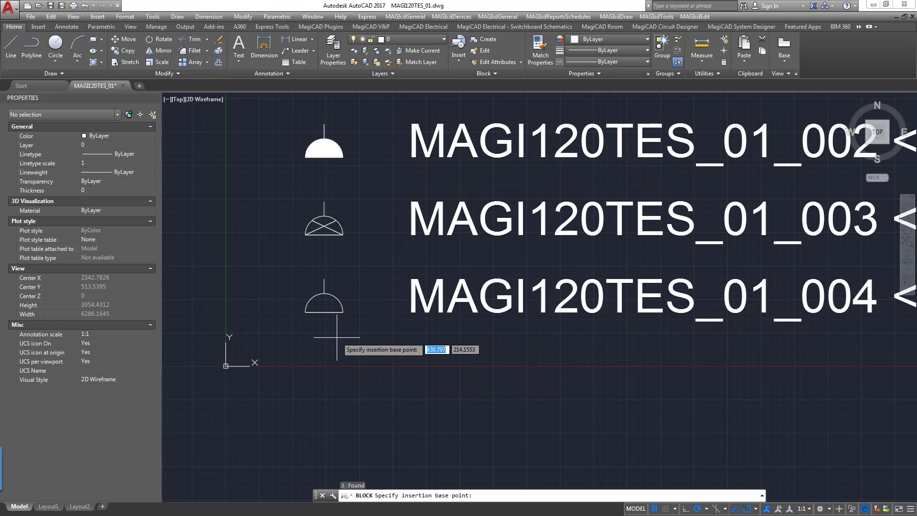
{"action": "left_click", "coordinate": [324, 316]}
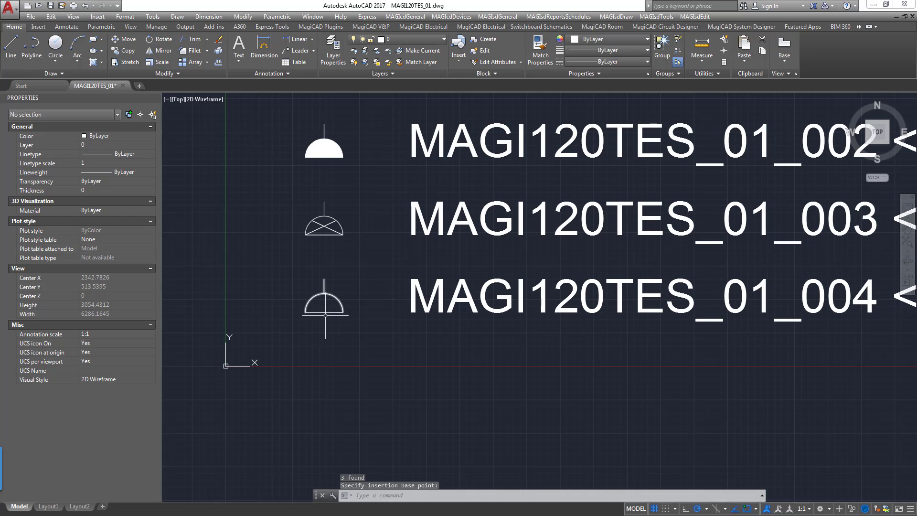
{"action": "mouse_move", "coordinate": [326, 313]}
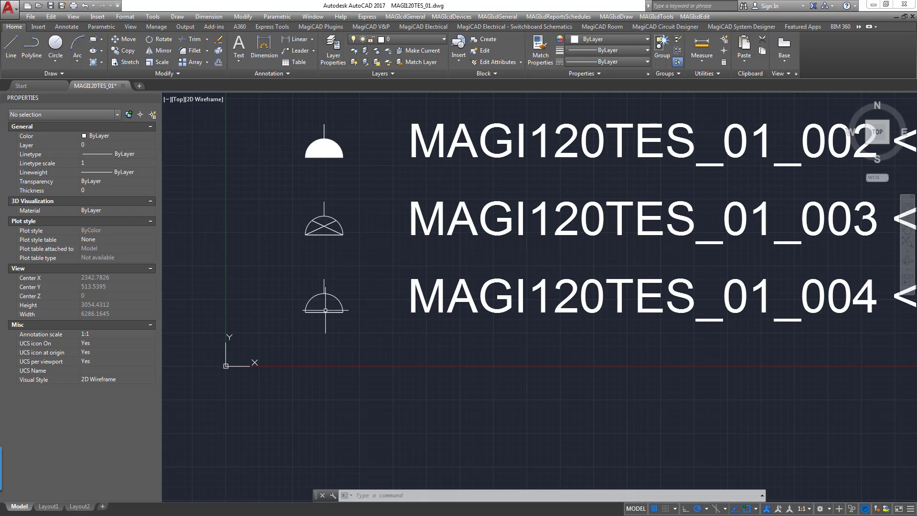
{"action": "scroll", "coordinate": [268, 307], "scroll_direction": "down", "scroll_amount": 2}
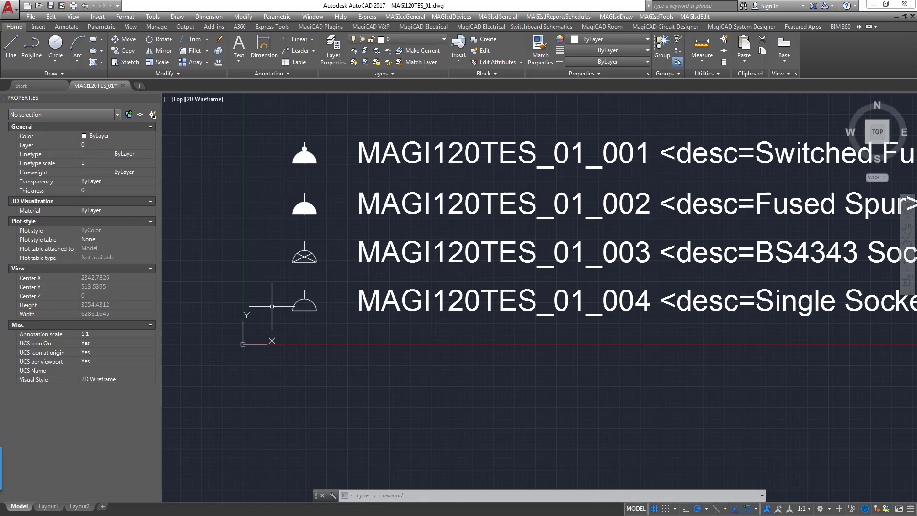
{"action": "scroll", "coordinate": [278, 325], "scroll_direction": "down", "scroll_amount": 2}
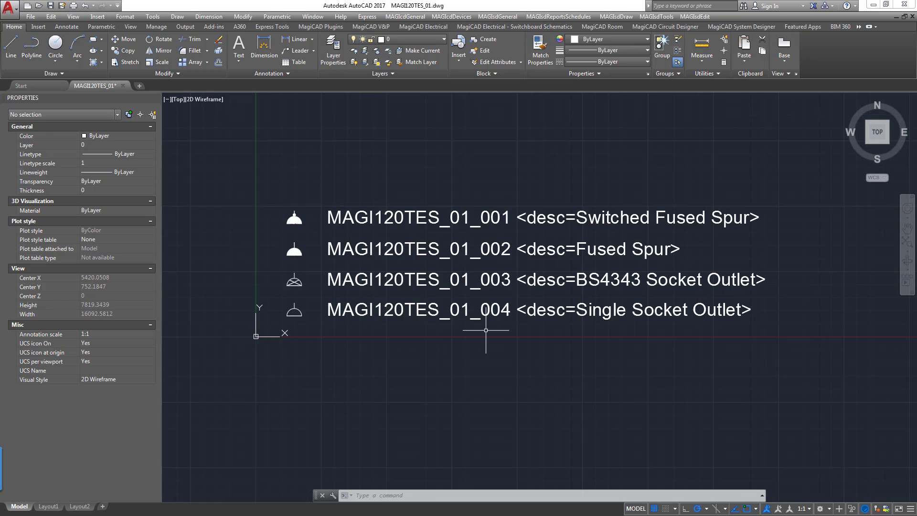
{"action": "middle_click_drag", "start_coordinate": [487, 328], "coordinate": [441, 339]}
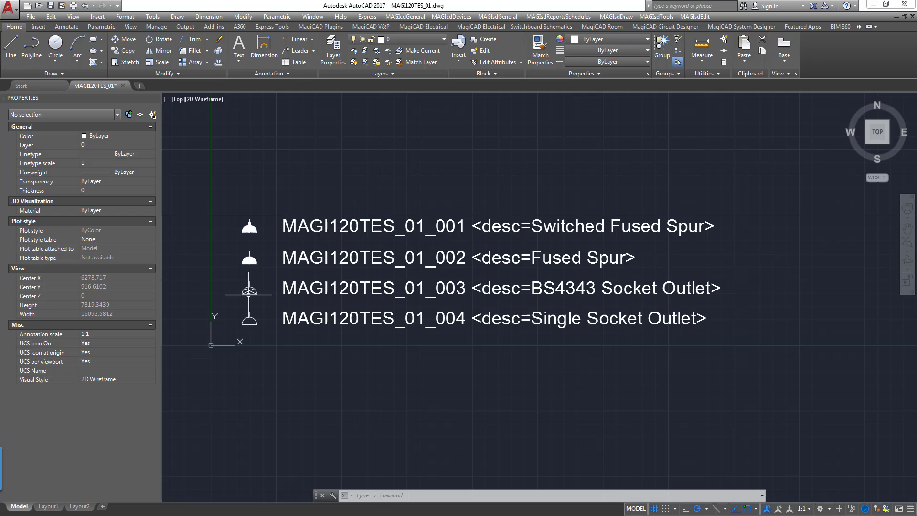
{"action": "middle_click_drag", "start_coordinate": [463, 384], "coordinate": [498, 379]}
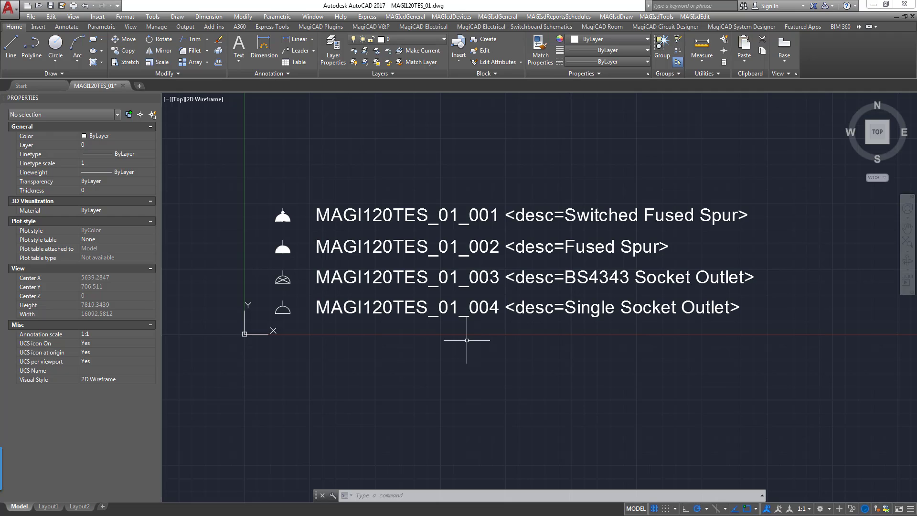
{"action": "type", "text": "PURGE"}
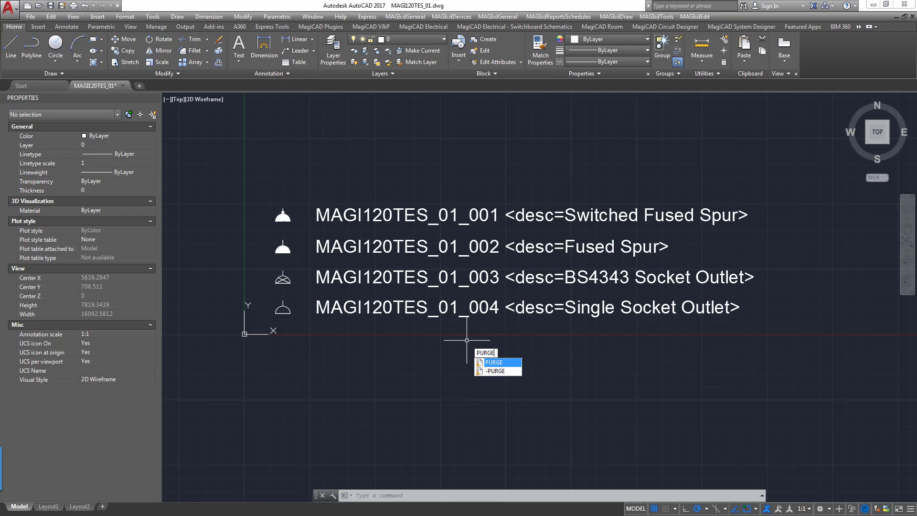
{"action": "key", "text": "Return"}
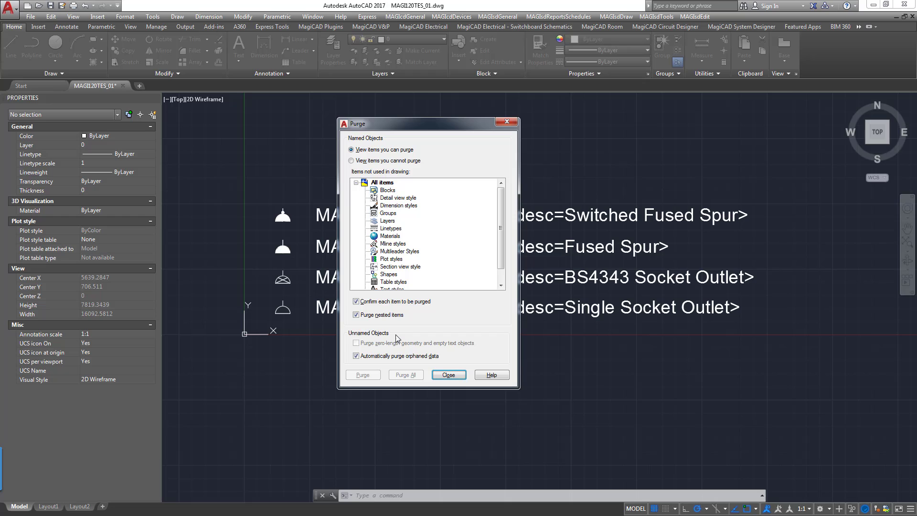
{"action": "left_click", "coordinate": [449, 375]}
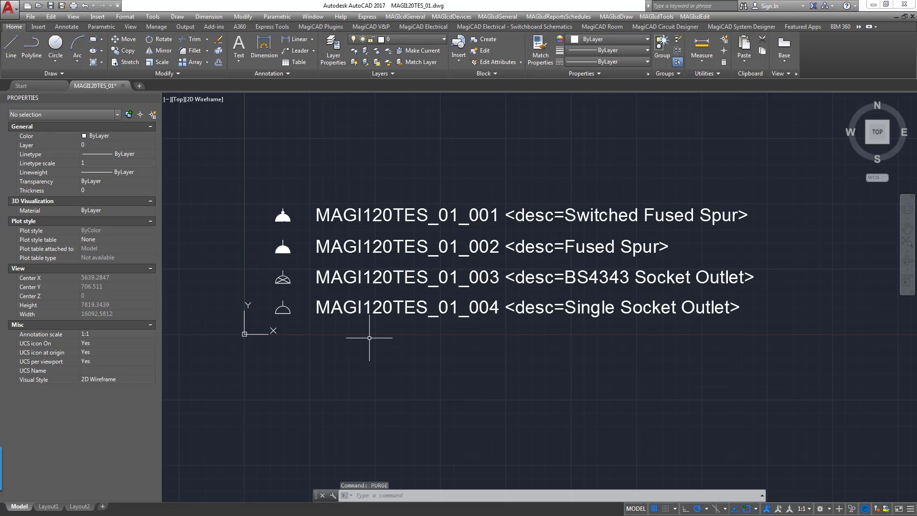
{"action": "type", "text": "qsa"}
- Save the drawing, then launch MESYIMP and accept the symbol database warning
{"action": "key", "text": "Return"}
{"action": "type", "text": "MEs"}
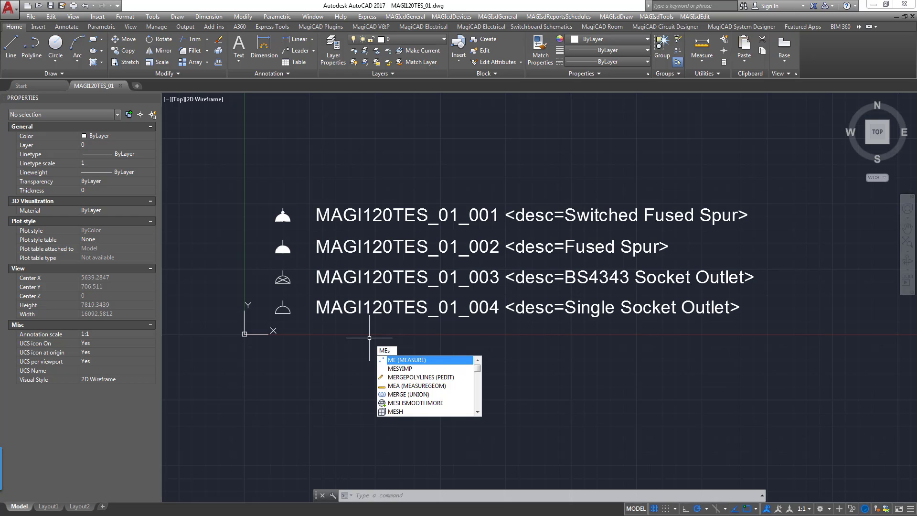
{"action": "type", "text": "yIMP"}
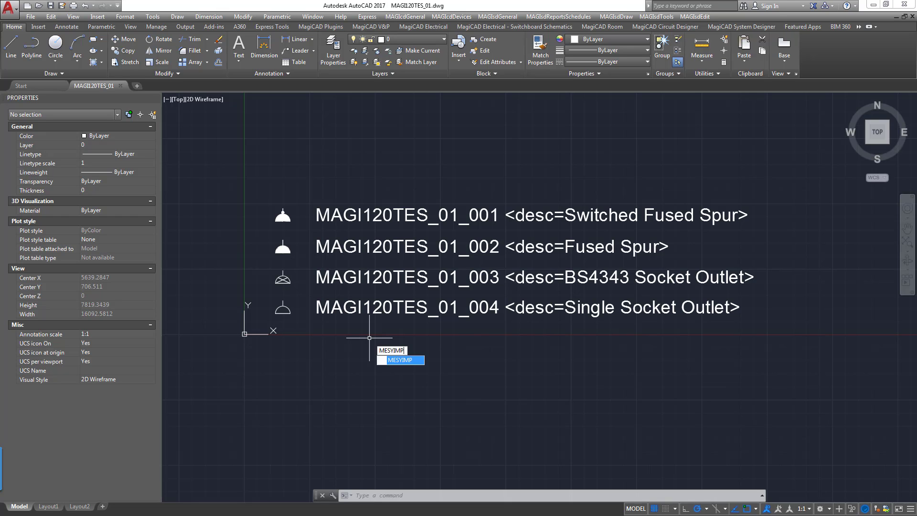
{"action": "key", "text": "Return"}
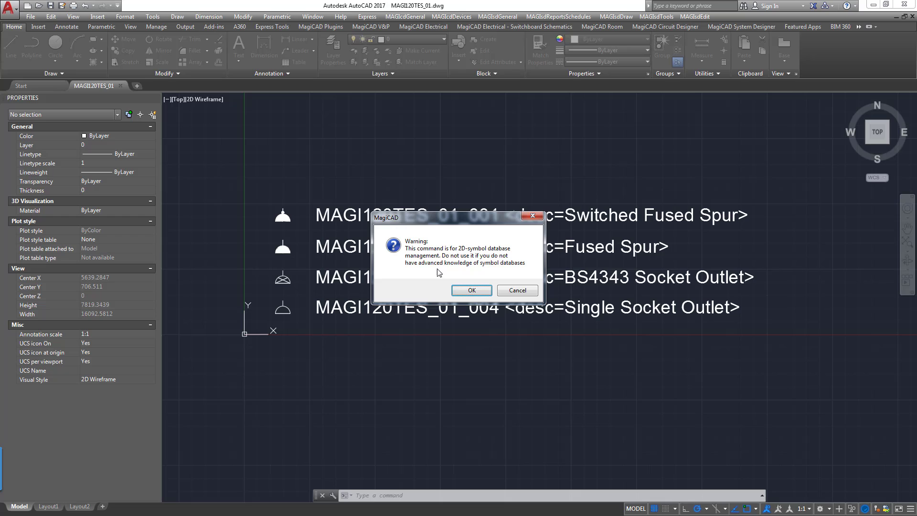
{"action": "left_click", "coordinate": [472, 290]}
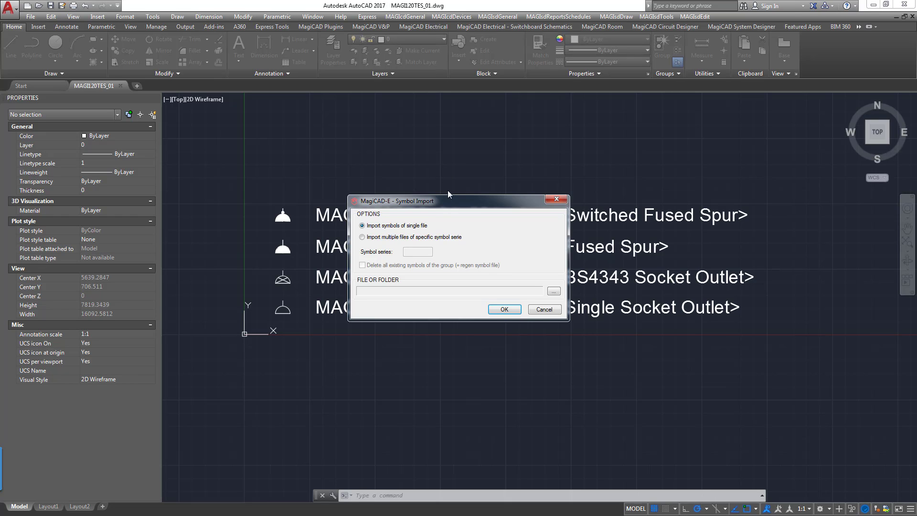
- Import series TES from MAGI120TES_01.dwg in the 2DSymbols folder as multiple files
{"action": "left_click_drag", "start_coordinate": [442, 208], "coordinate": [450, 183]}
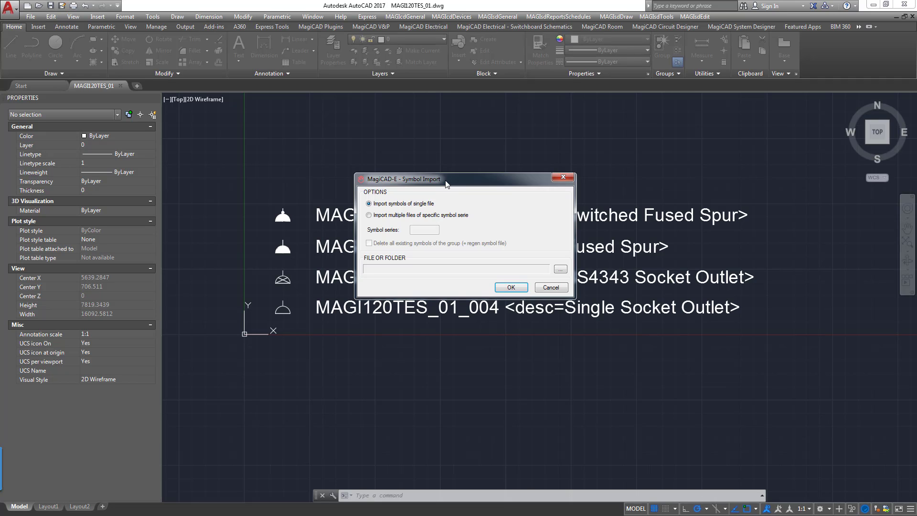
{"action": "left_click", "coordinate": [400, 216]}
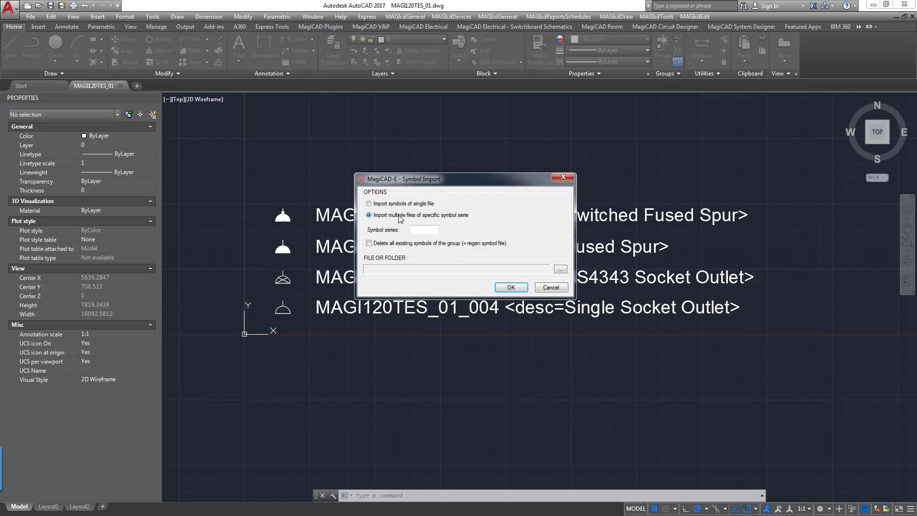
{"action": "left_click", "coordinate": [424, 230]}
{"action": "left_click", "coordinate": [561, 270]}
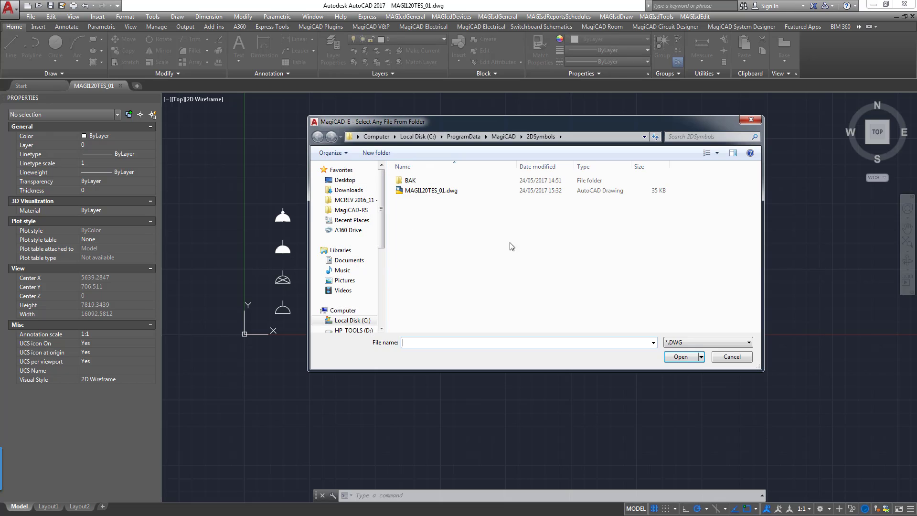
{"action": "left_click", "coordinate": [437, 193]}
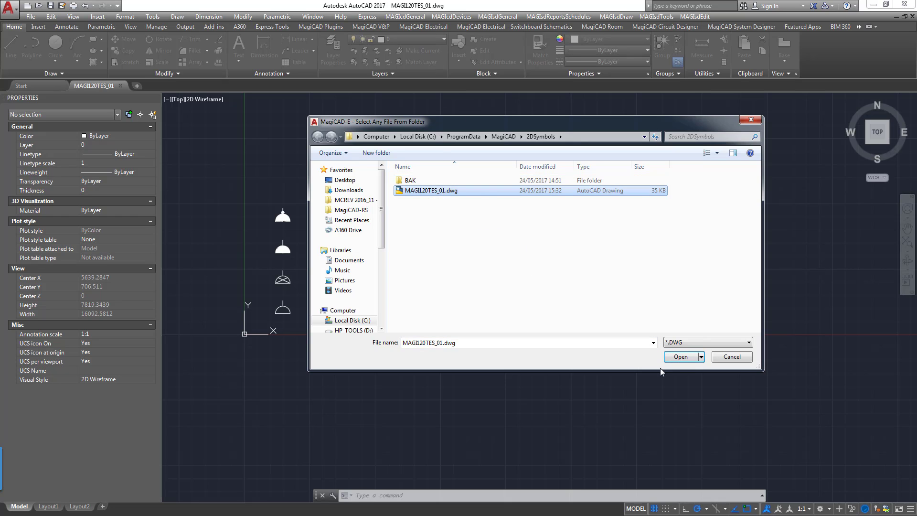
{"action": "left_click", "coordinate": [683, 357]}
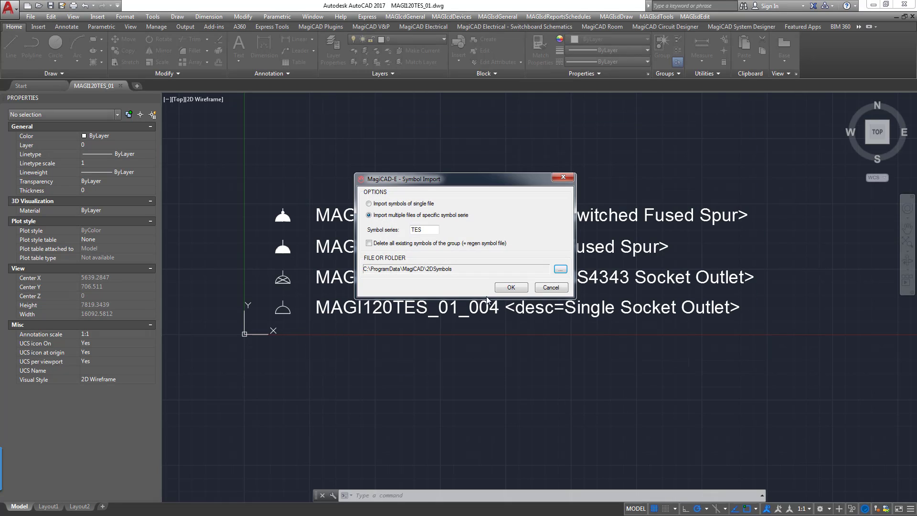
{"action": "left_click", "coordinate": [512, 287]}
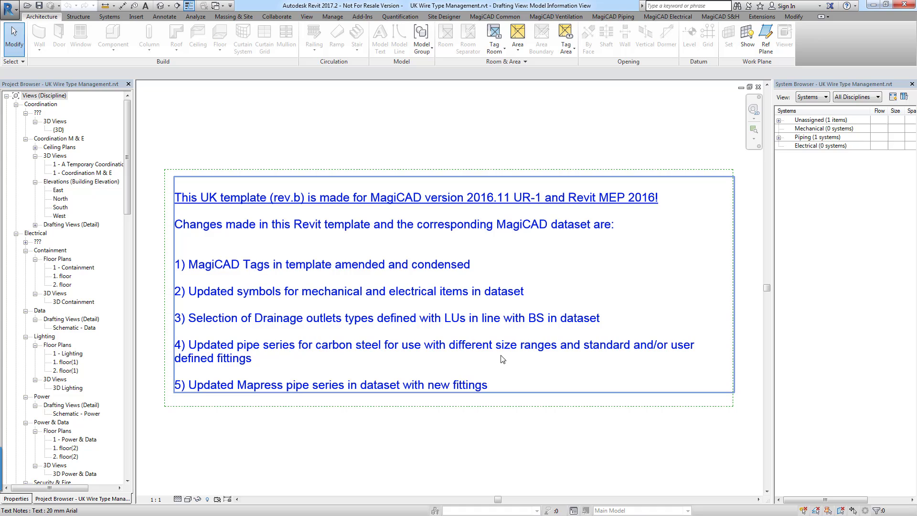
- Open the Symbol Converter from Symbol Management on the MagiCAD Common tab
{"action": "left_click", "coordinate": [539, 145]}
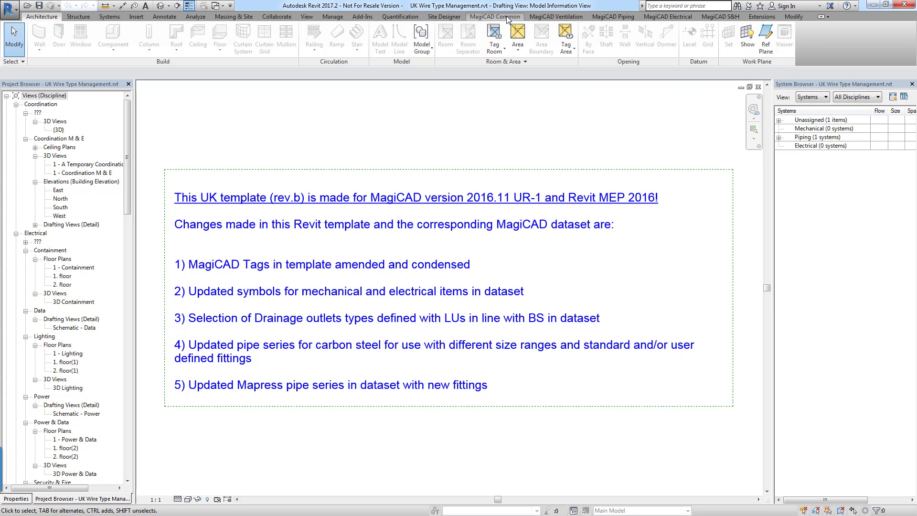
{"action": "left_click", "coordinate": [494, 17]}
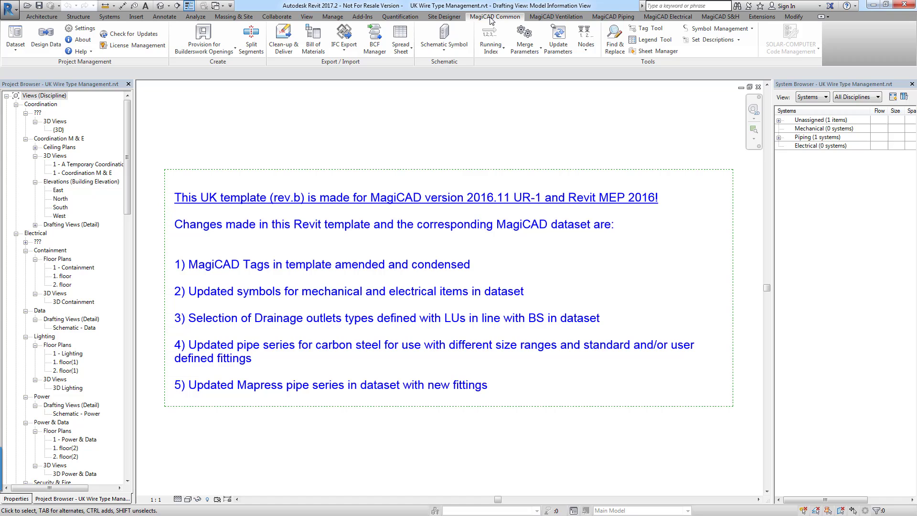
{"action": "left_click", "coordinate": [746, 30]}
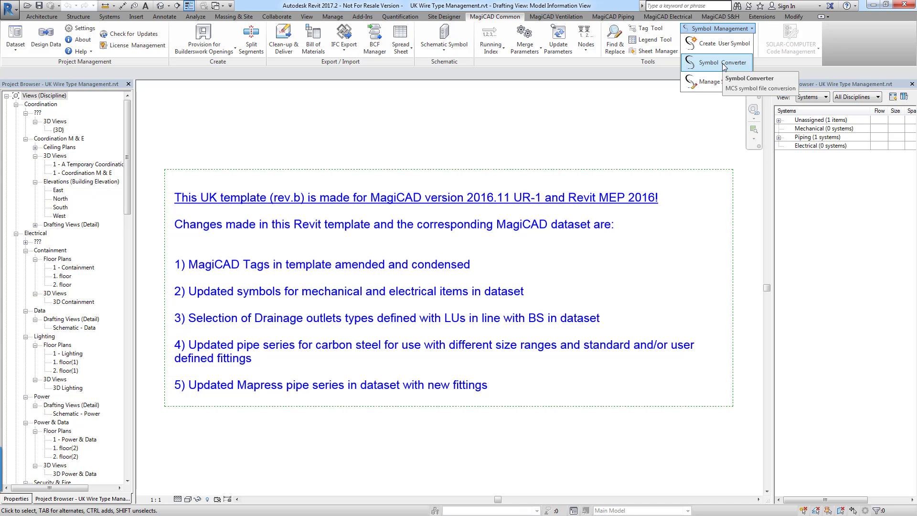
{"action": "left_click", "coordinate": [724, 64]}
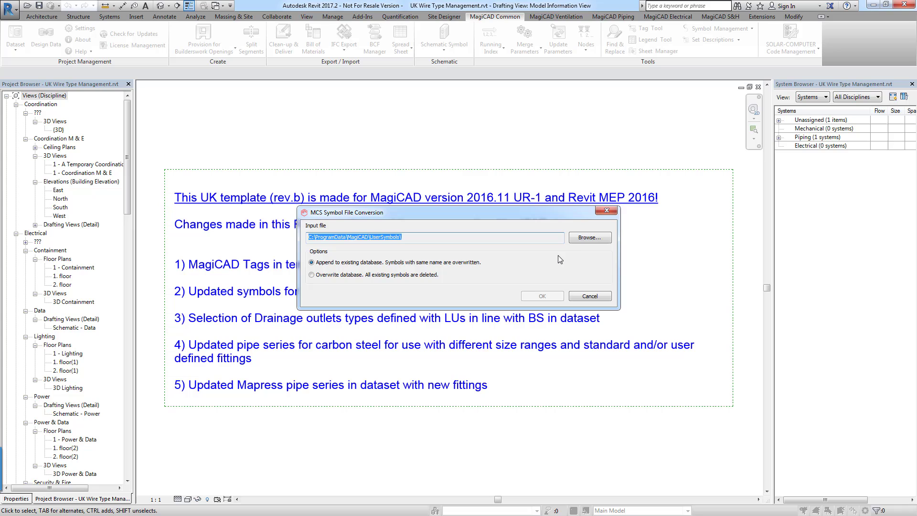
- Choose MAGIE_TES.MCS from ProgramData\MagiCAD\2DSymbols as the converter's input file
{"action": "left_click", "coordinate": [591, 238]}
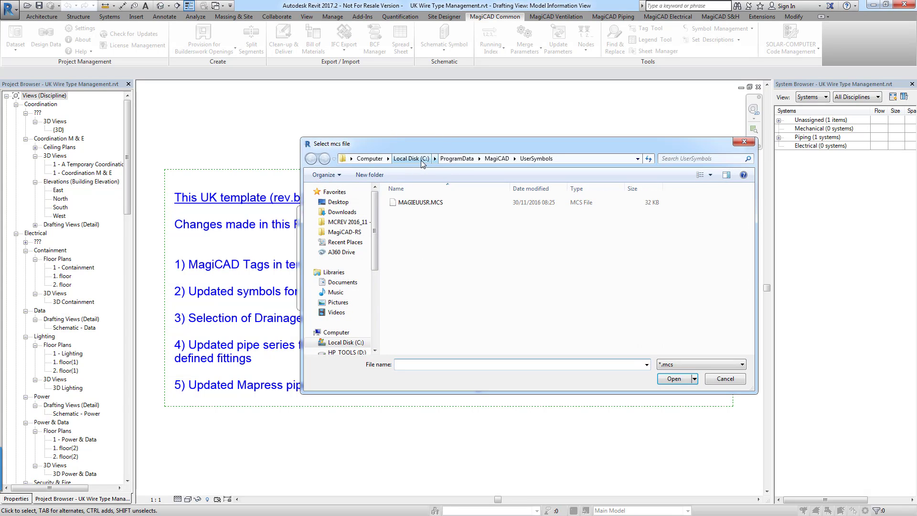
{"action": "left_click", "coordinate": [497, 159]}
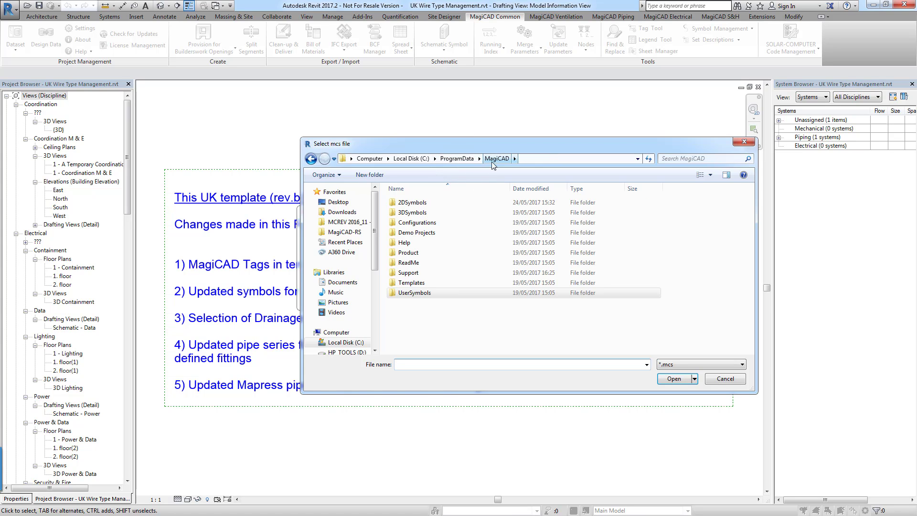
{"action": "left_click", "coordinate": [423, 204]}
{"action": "double_click", "coordinate": [422, 203]}
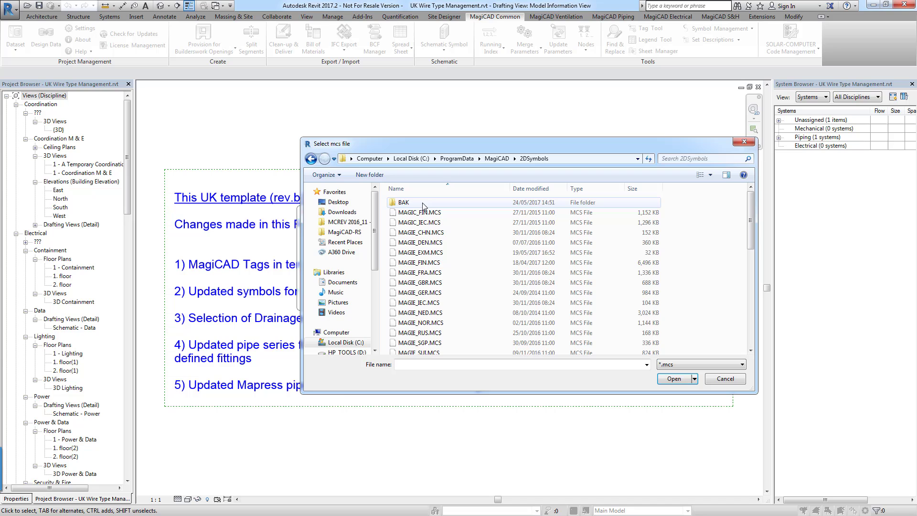
{"action": "left_click", "coordinate": [466, 312]}
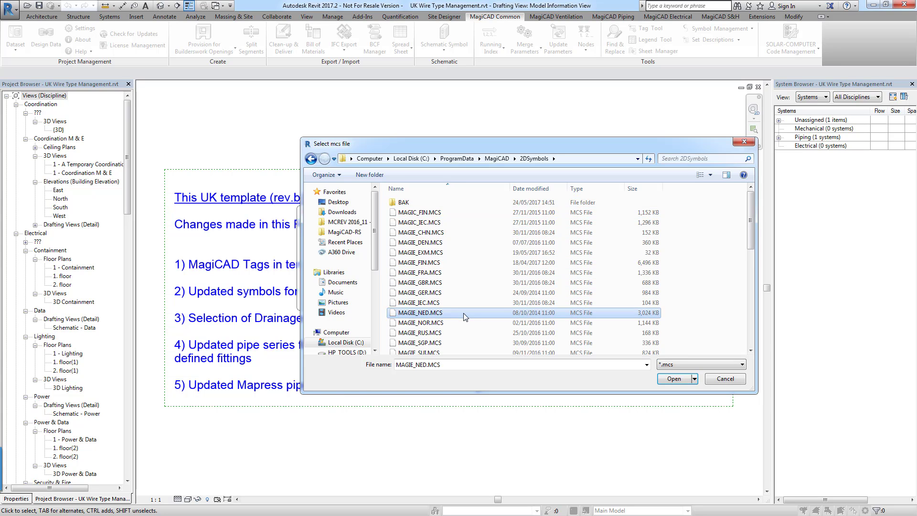
{"action": "scroll", "coordinate": [463, 317], "scroll_direction": "down", "scroll_amount": 1}
{"action": "left_click", "coordinate": [452, 347]}
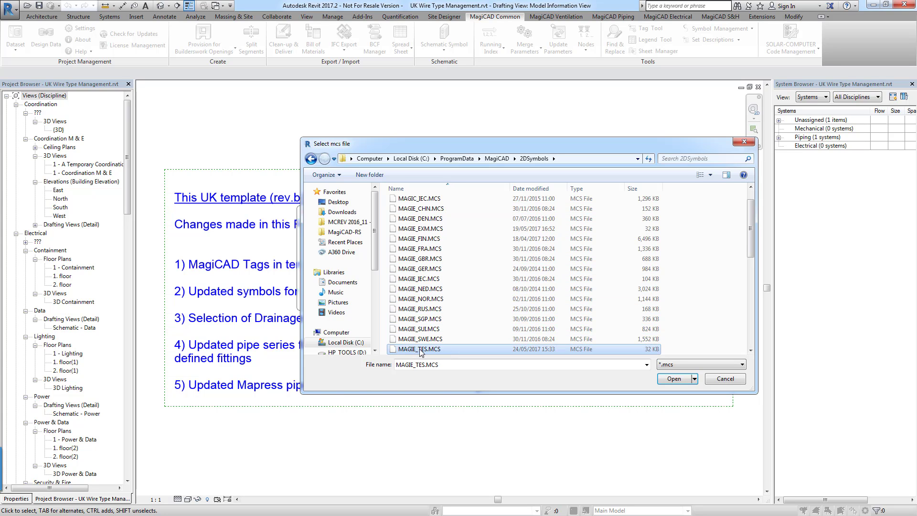
{"action": "left_click", "coordinate": [423, 353]}
{"action": "left_click", "coordinate": [423, 354]}
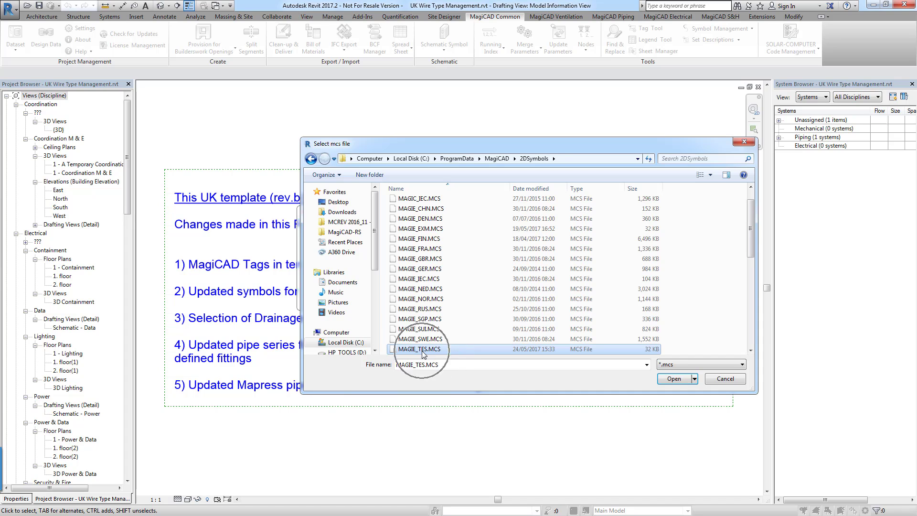
{"action": "left_click", "coordinate": [673, 378]}
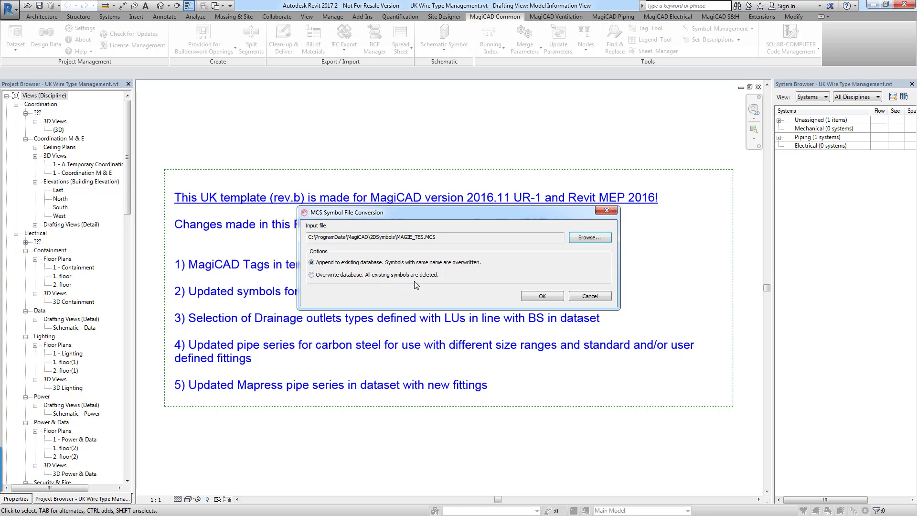
- Run the conversion, appending to the existing database, and clear the text note selection
{"action": "left_click", "coordinate": [542, 297]}
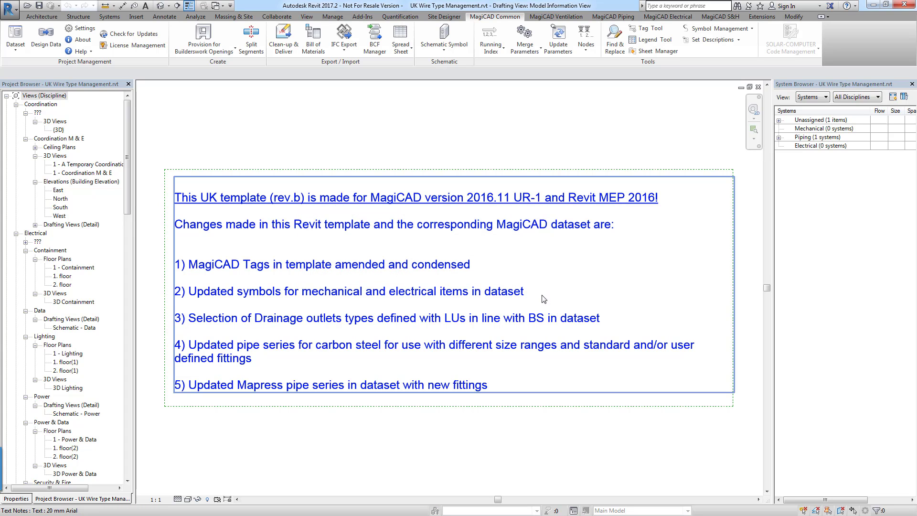
{"action": "key", "text": "Escape"}
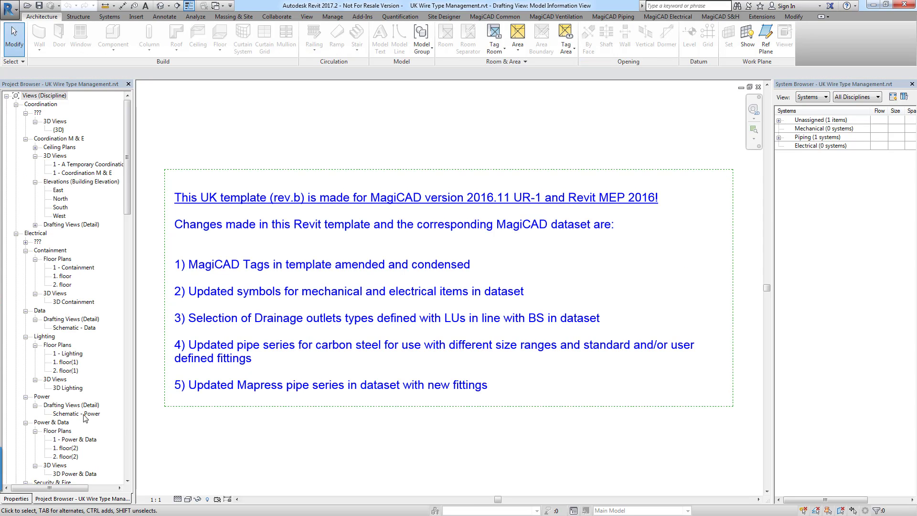
- Open the 1. floor(2) floor plan under Power & Data and zoom toward the office bays
{"action": "left_click", "coordinate": [67, 449]}
{"action": "double_click", "coordinate": [68, 449]}
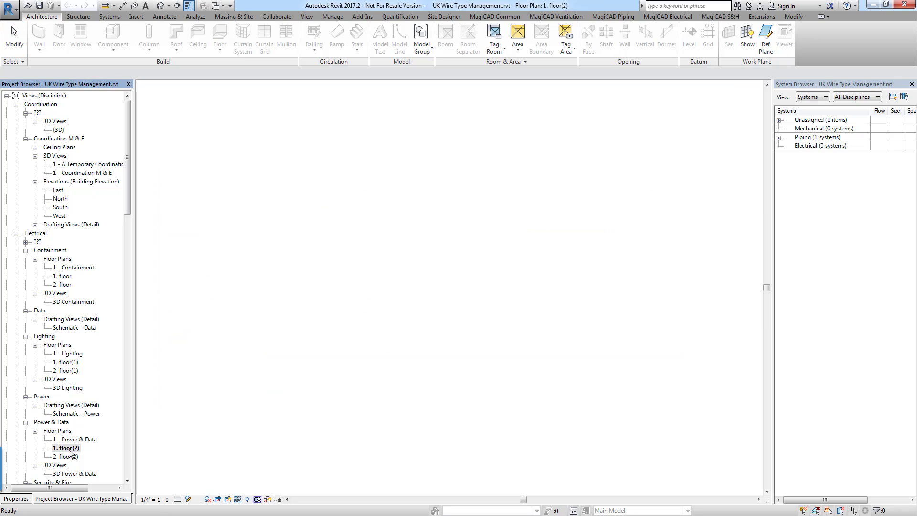
{"action": "scroll", "coordinate": [417, 377], "scroll_direction": "up", "scroll_amount": 8}
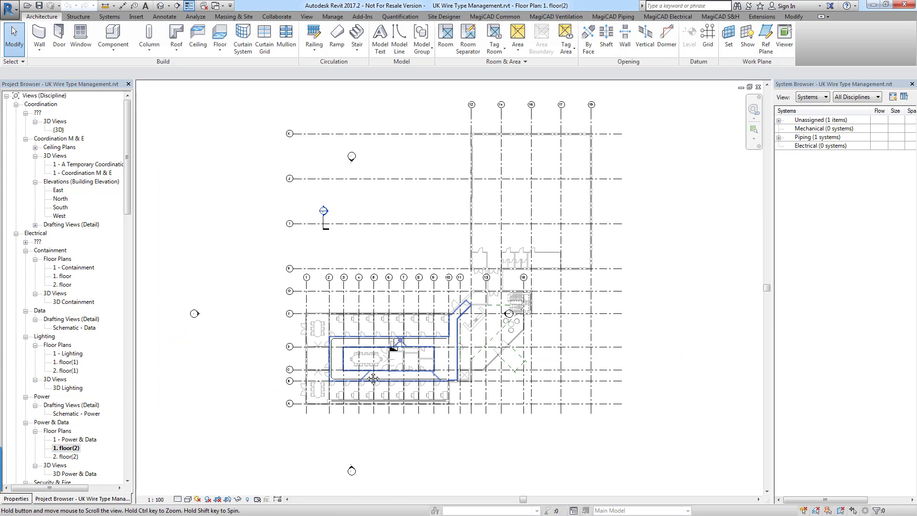
{"action": "middle_click_drag", "start_coordinate": [343, 351], "coordinate": [459, 382]}
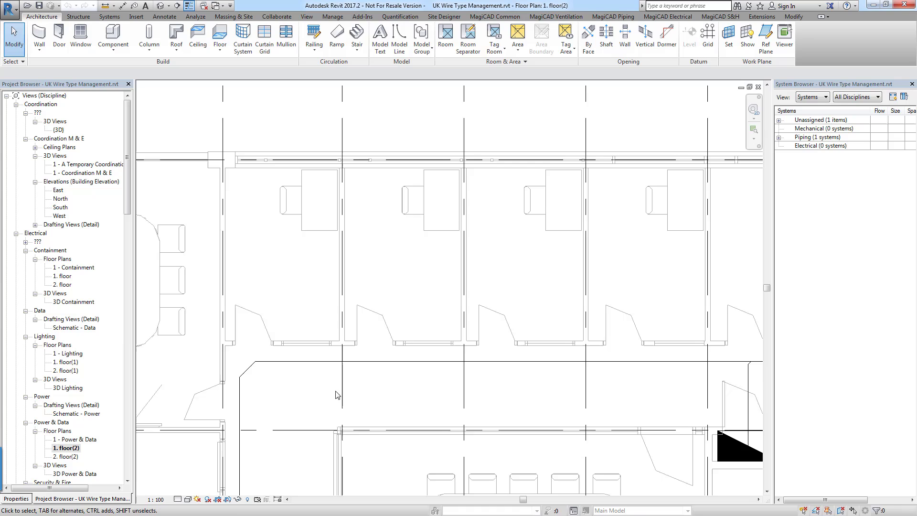
{"action": "scroll", "coordinate": [363, 363], "scroll_direction": "up", "scroll_amount": 2}
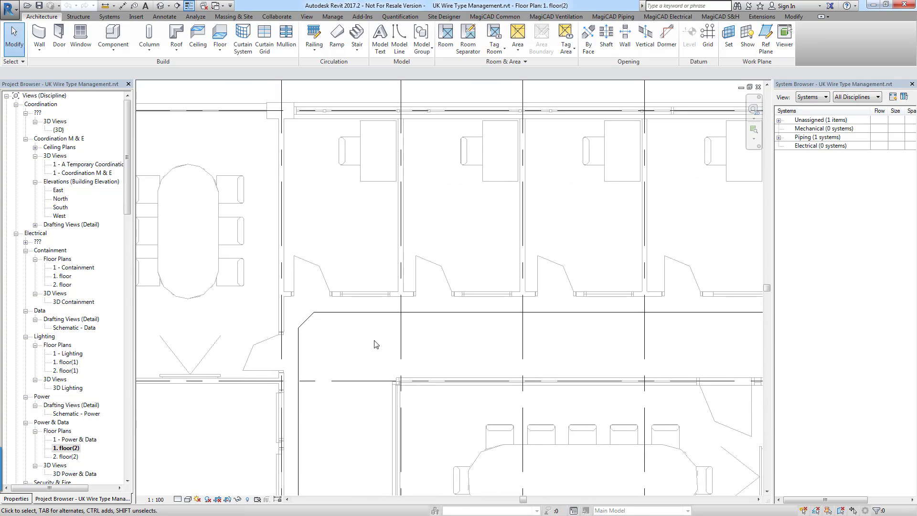
- Set the view scale to 1:50 and zoom in on the two offices beside the corridor
{"action": "left_click", "coordinate": [156, 500]}
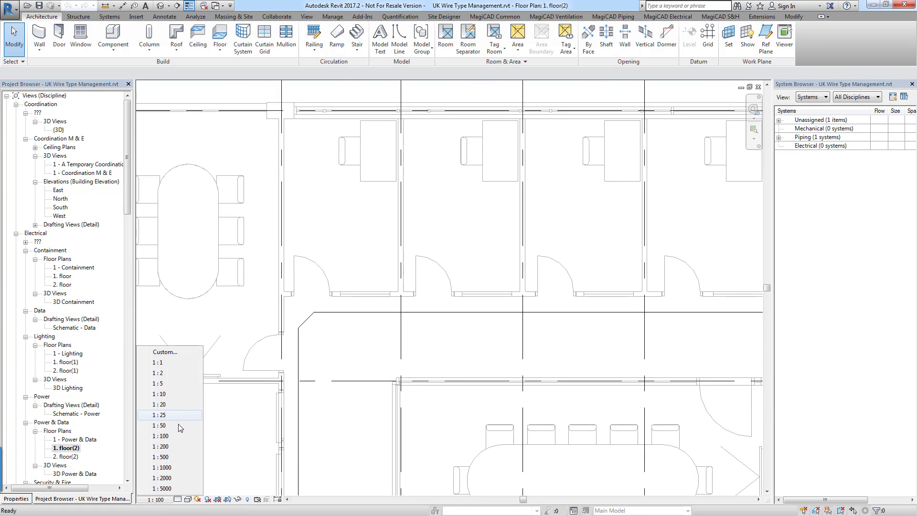
{"action": "left_click", "coordinate": [162, 436]}
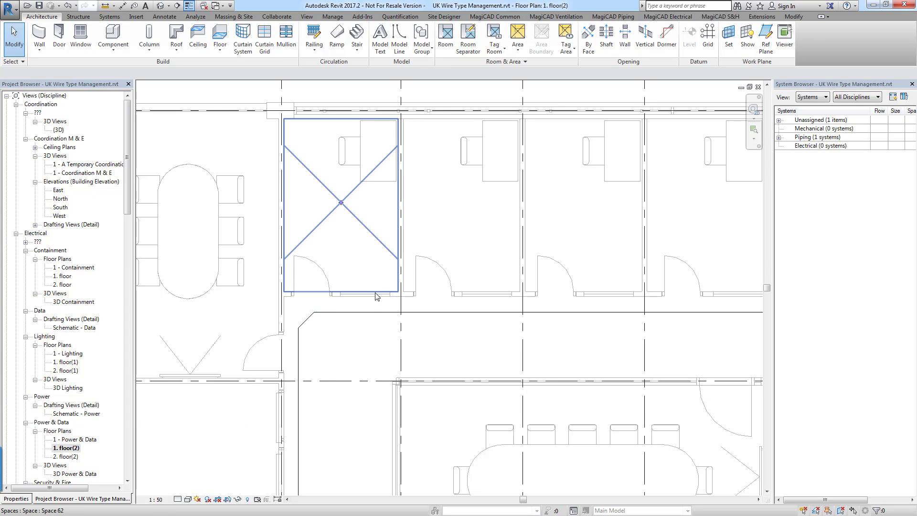
{"action": "scroll", "coordinate": [395, 301], "scroll_direction": "up", "scroll_amount": 2}
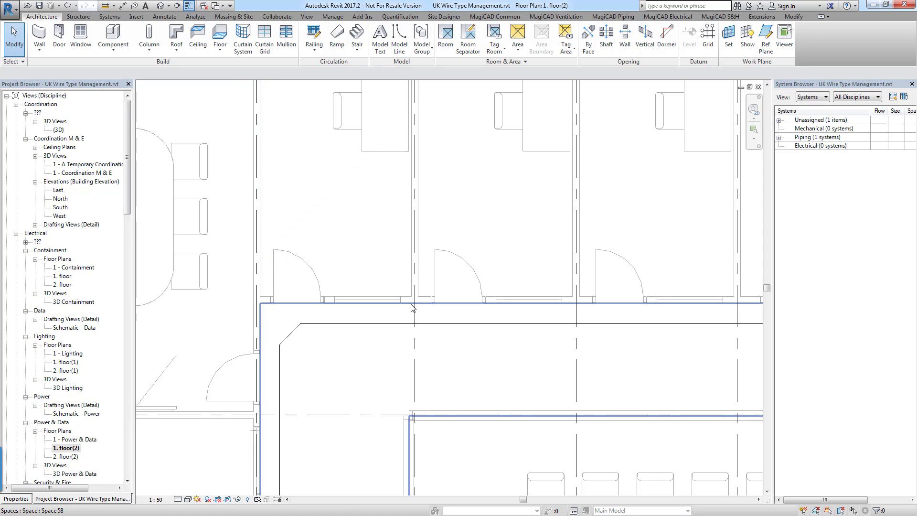
{"action": "scroll", "coordinate": [415, 290], "scroll_direction": "up", "scroll_amount": 2}
{"action": "scroll", "coordinate": [415, 290], "scroll_direction": "up", "scroll_amount": 3}
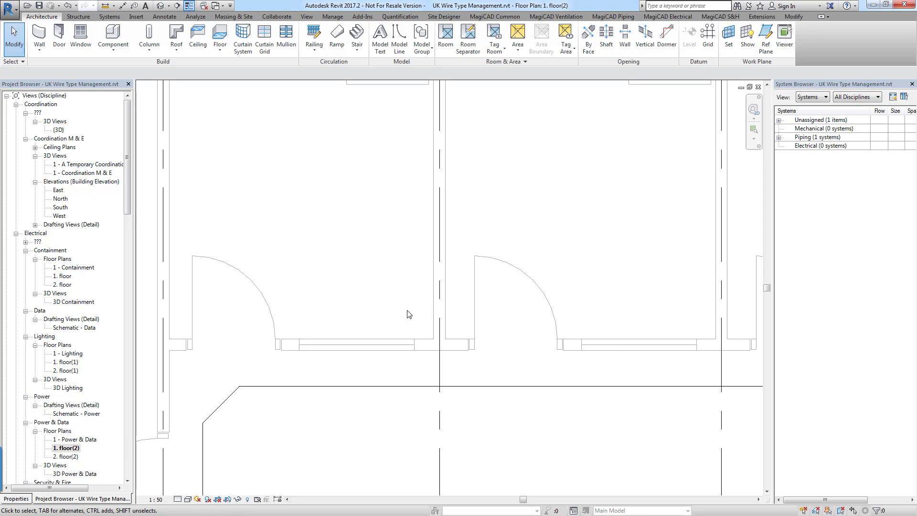
{"action": "middle_click_drag", "start_coordinate": [407, 314], "coordinate": [451, 342]}
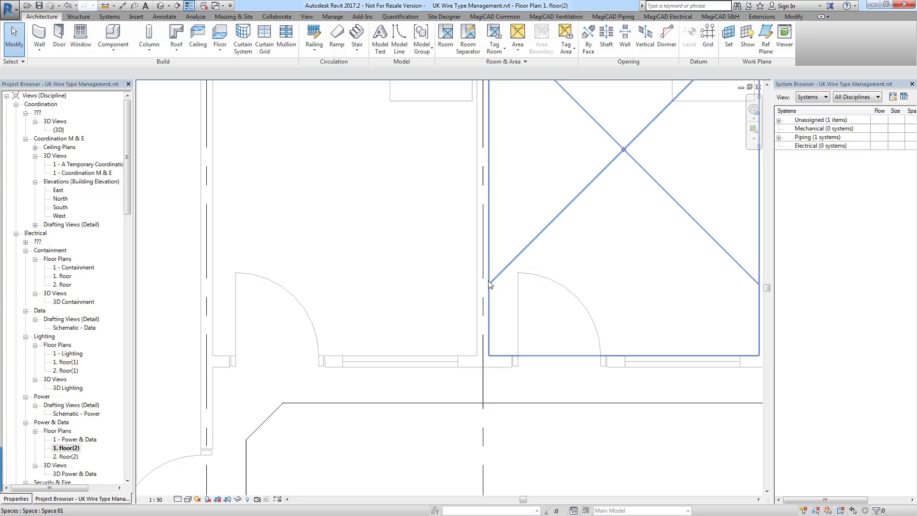
- In MagiCAD Electrical's Install Product, list Socket products and select FCU-01 Generic fused connection unit
{"action": "left_click", "coordinate": [674, 19]}
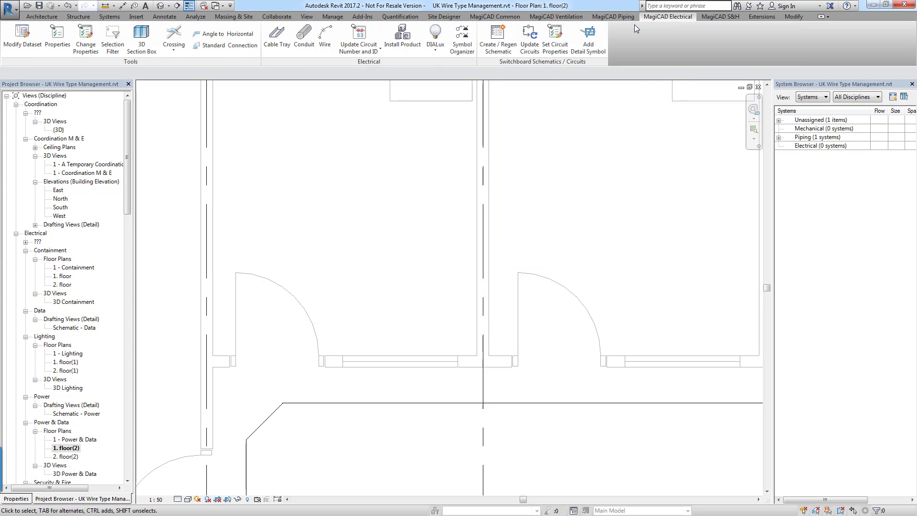
{"action": "left_click", "coordinate": [403, 41]}
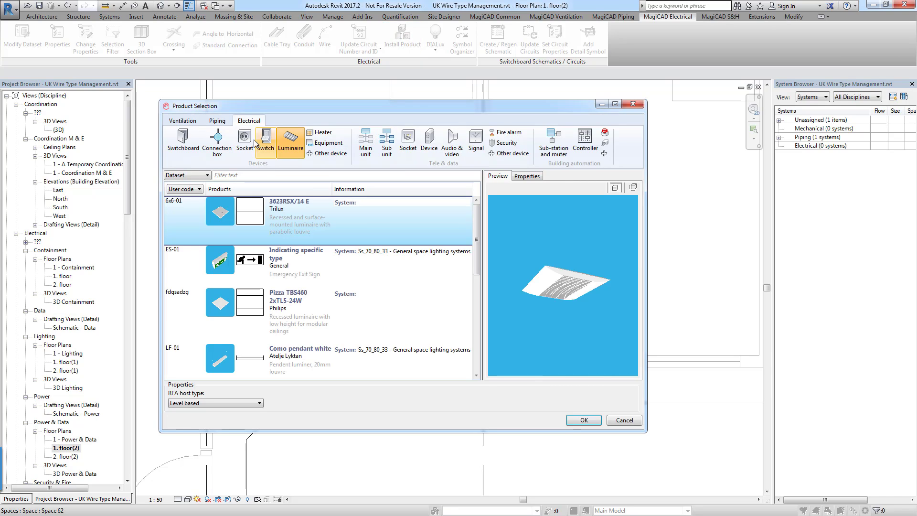
{"action": "left_click", "coordinate": [244, 140]}
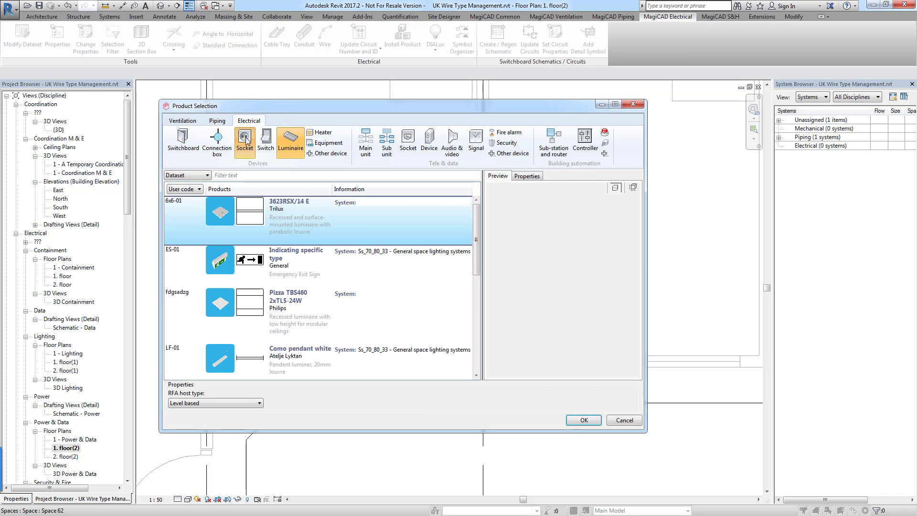
{"action": "left_click_drag", "start_coordinate": [478, 231], "coordinate": [479, 281]}
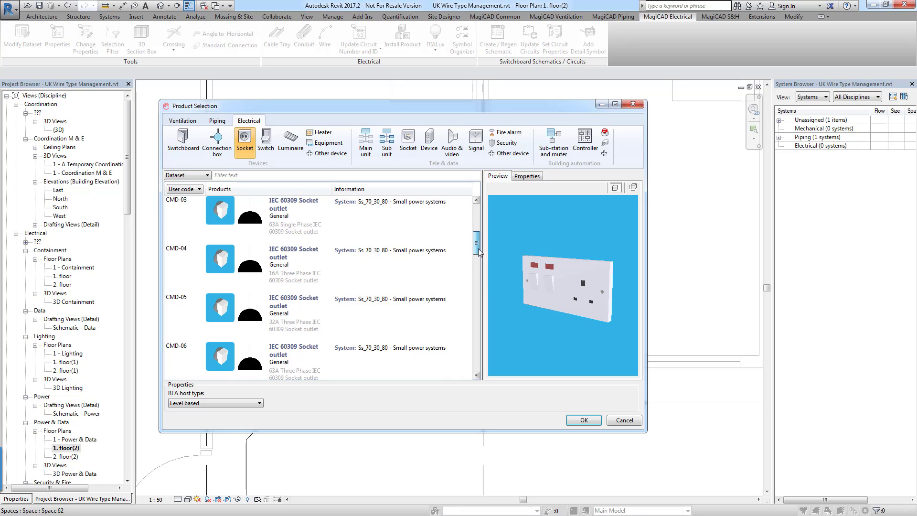
{"action": "left_click", "coordinate": [377, 250]}
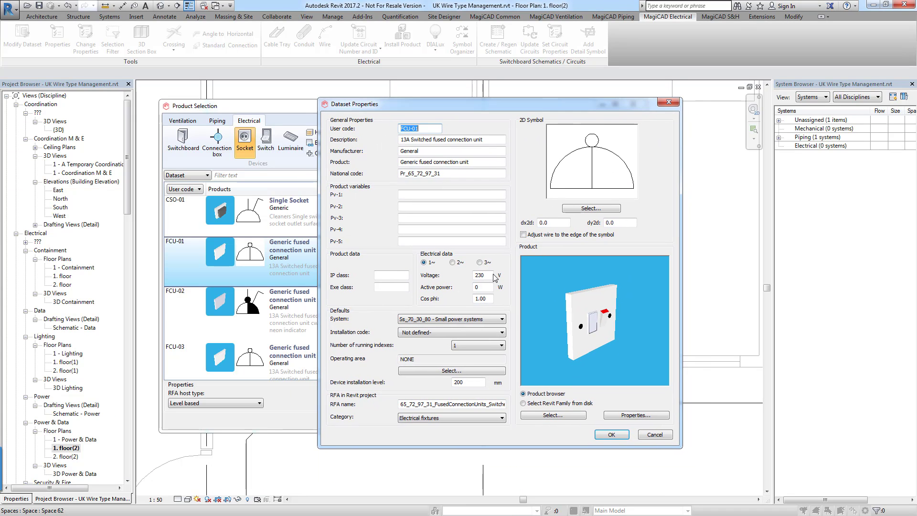
- Swap FCU-01's 2D symbol for the TES series Switched Fused Spur instead of the GBR series
{"action": "left_click", "coordinate": [595, 210]}
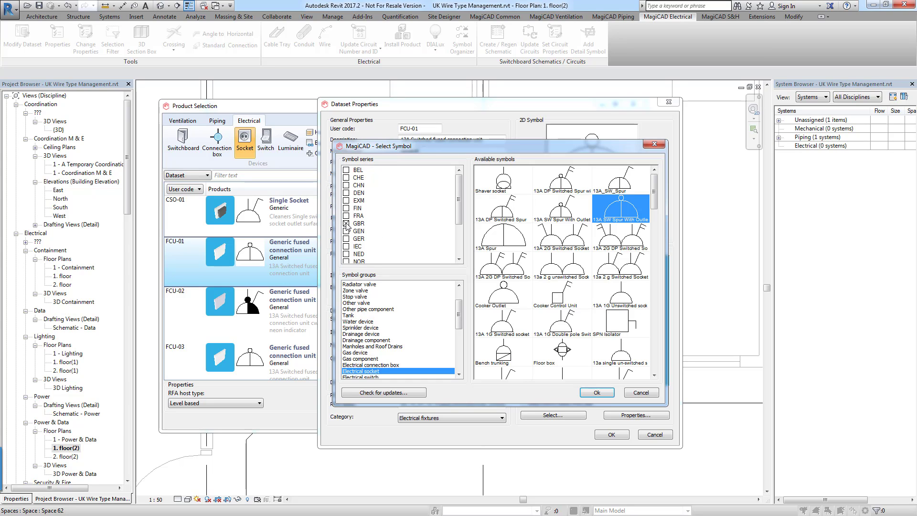
{"action": "left_click", "coordinate": [346, 224]}
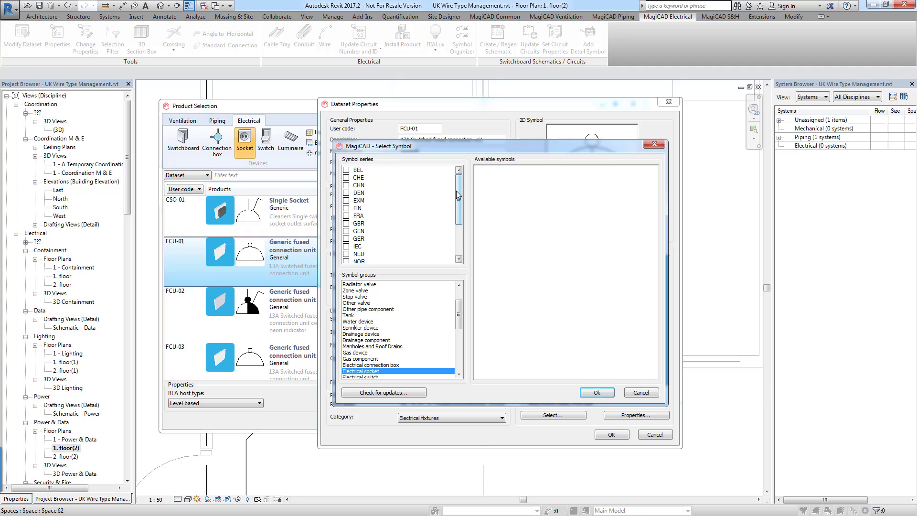
{"action": "left_click_drag", "start_coordinate": [457, 195], "coordinate": [454, 222]}
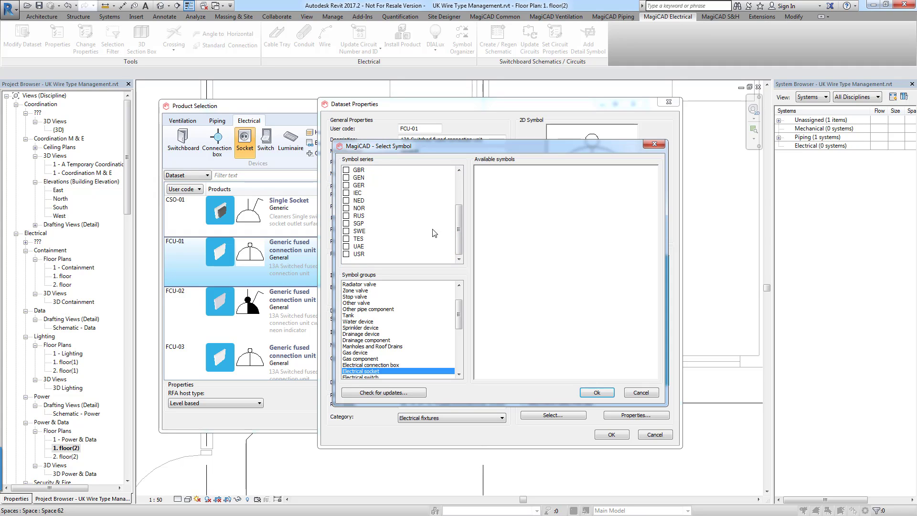
{"action": "left_click", "coordinate": [347, 239]}
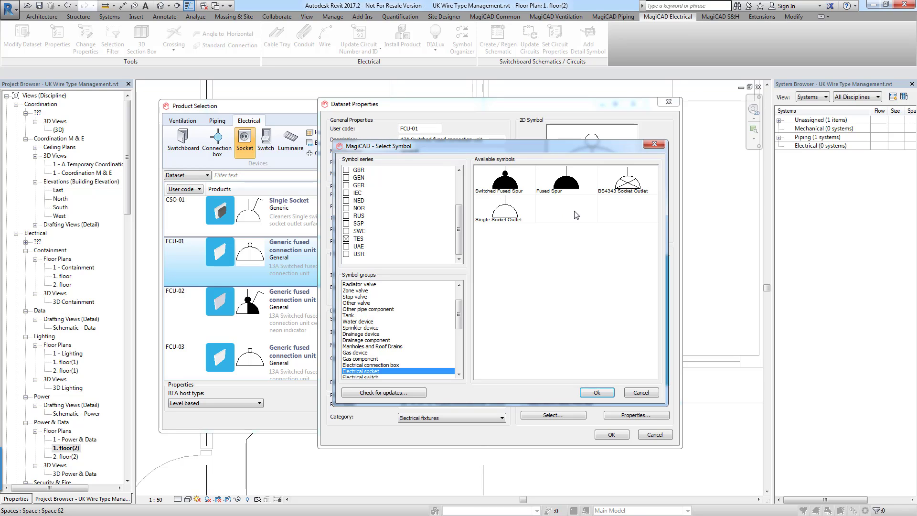
{"action": "left_click", "coordinate": [503, 184]}
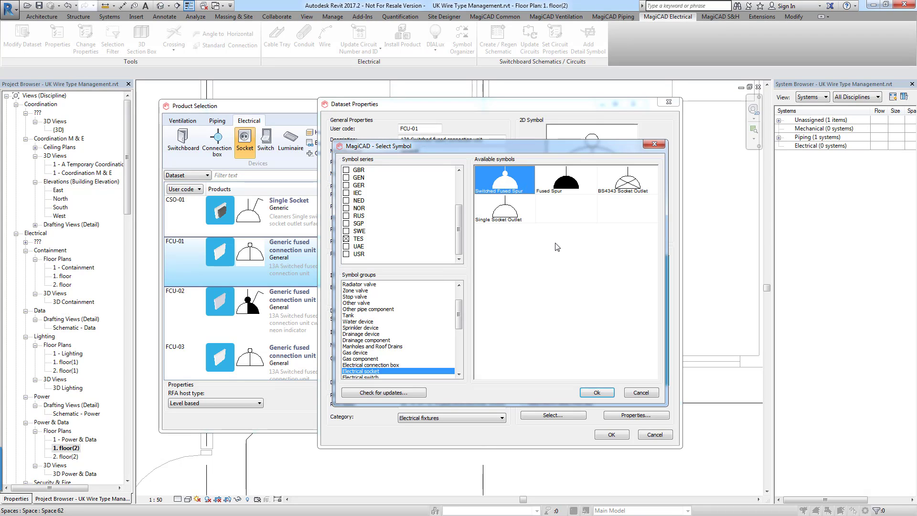
{"action": "left_click", "coordinate": [595, 391]}
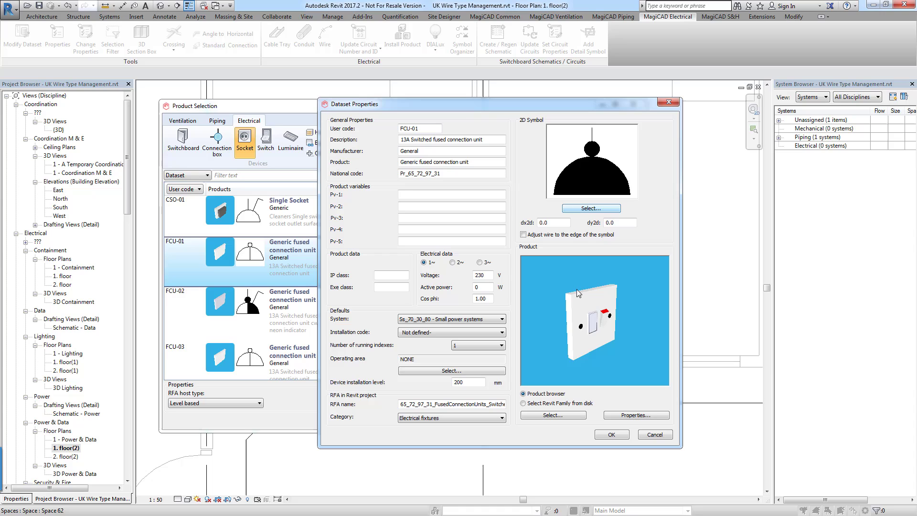
- Confirm the FCU-01 product and place three units side by side along the office wall
{"action": "left_click", "coordinate": [612, 435]}
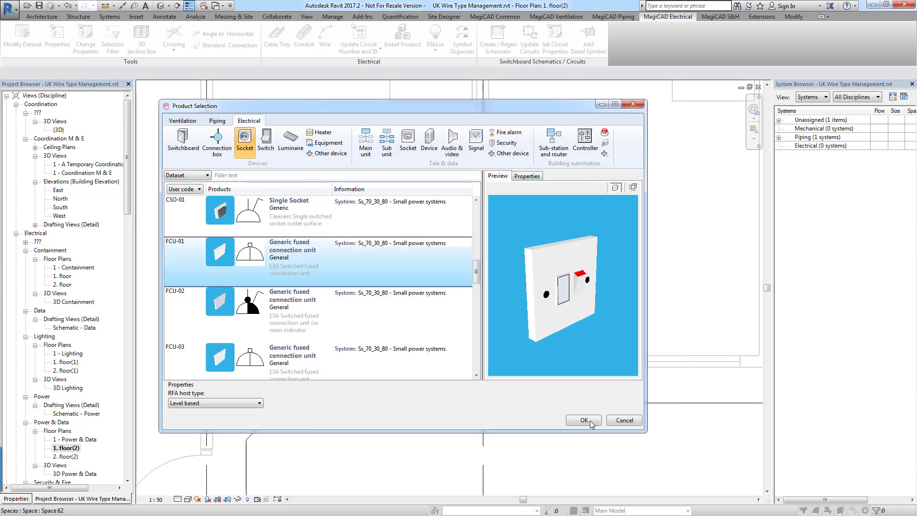
{"action": "left_click", "coordinate": [589, 420]}
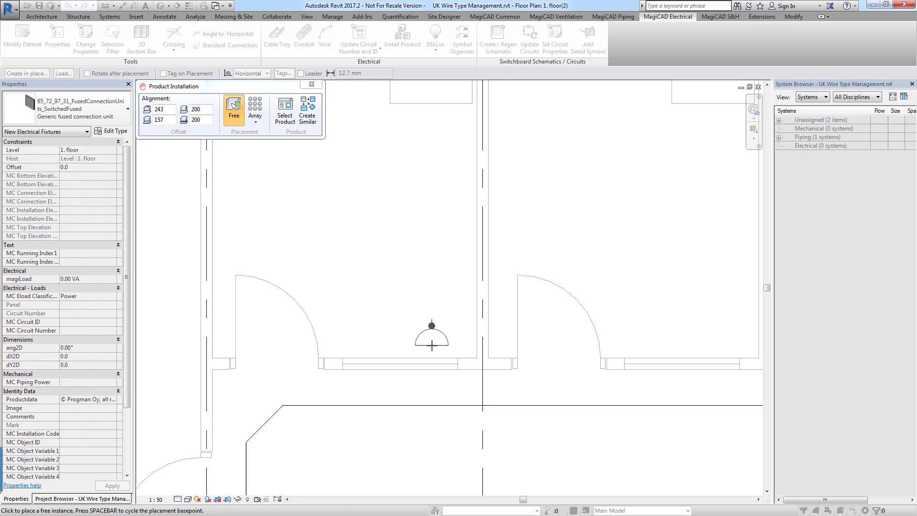
{"action": "left_click", "coordinate": [454, 356]}
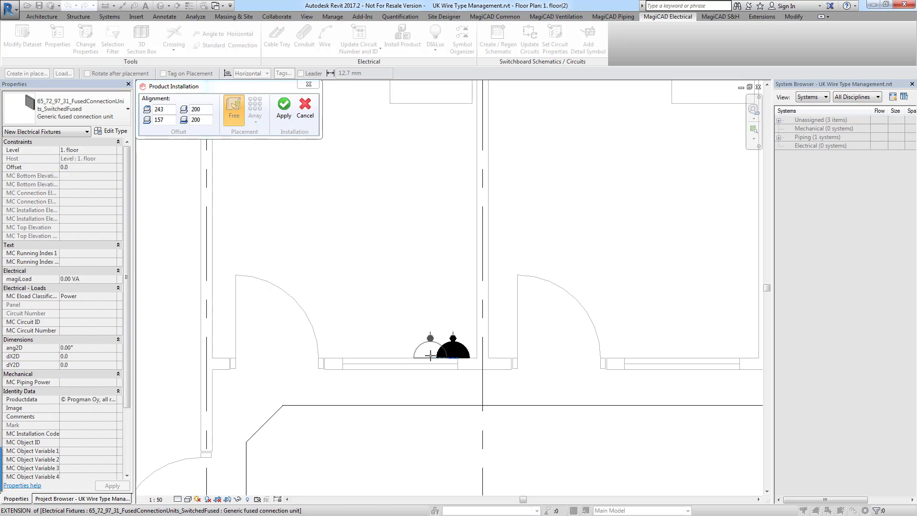
{"action": "left_click", "coordinate": [430, 356]}
{"action": "left_click", "coordinate": [407, 356]}
{"action": "left_click", "coordinate": [278, 106]}
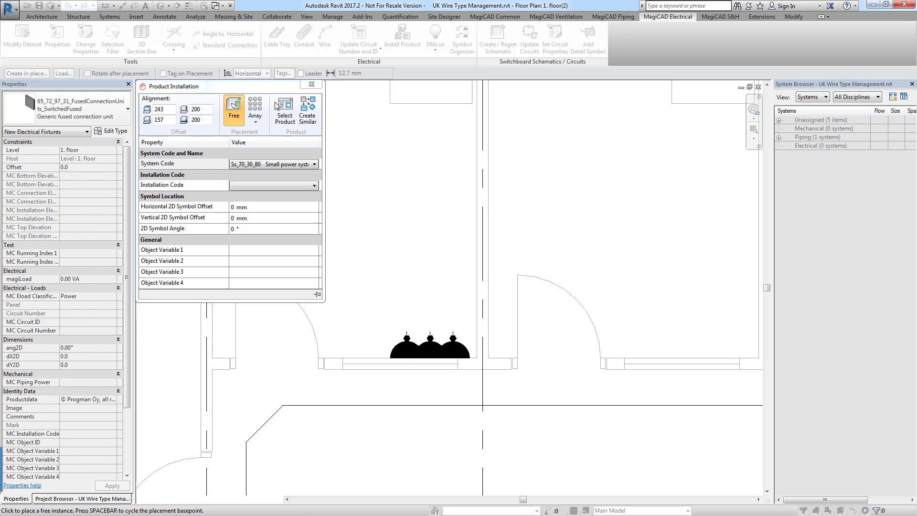
- Switch the plan to Fine detail level and zoom in on the three units
{"action": "key", "text": "Escape"}
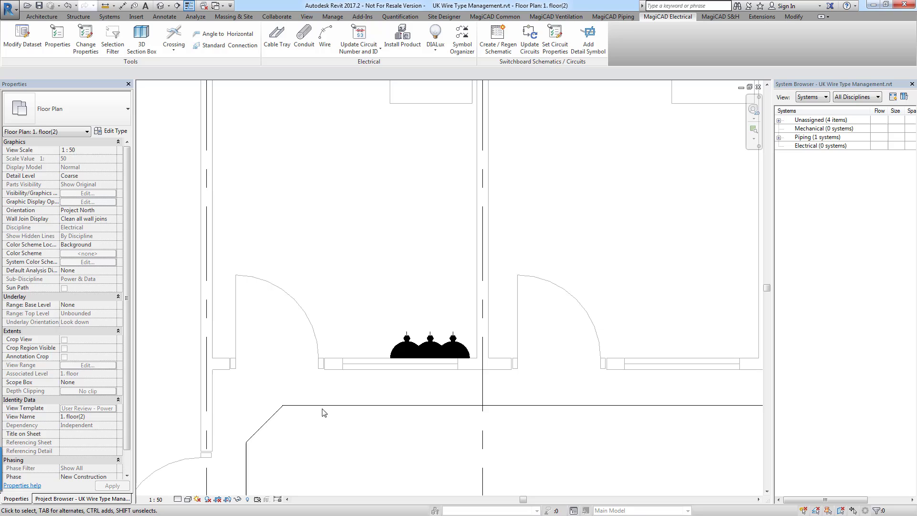
{"action": "left_click", "coordinate": [178, 499]}
{"action": "left_click", "coordinate": [182, 489]}
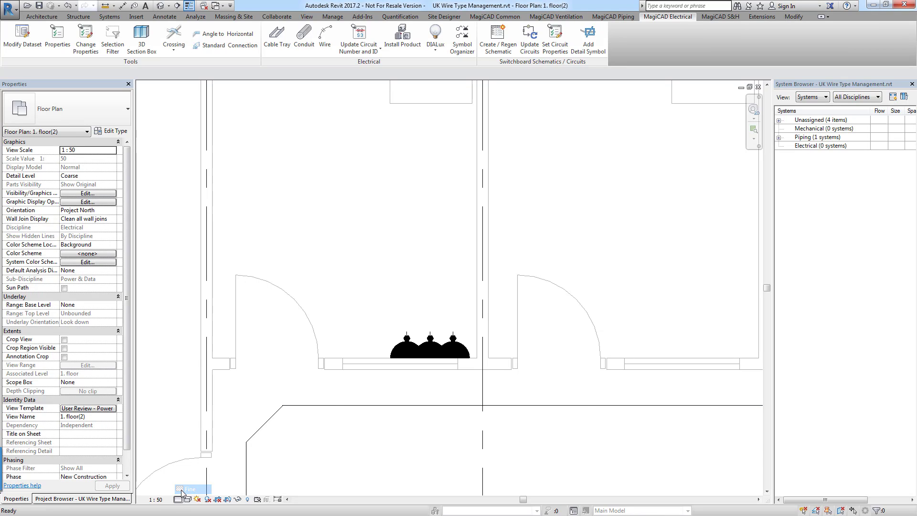
{"action": "scroll", "coordinate": [457, 344], "scroll_direction": "up", "scroll_amount": 5}
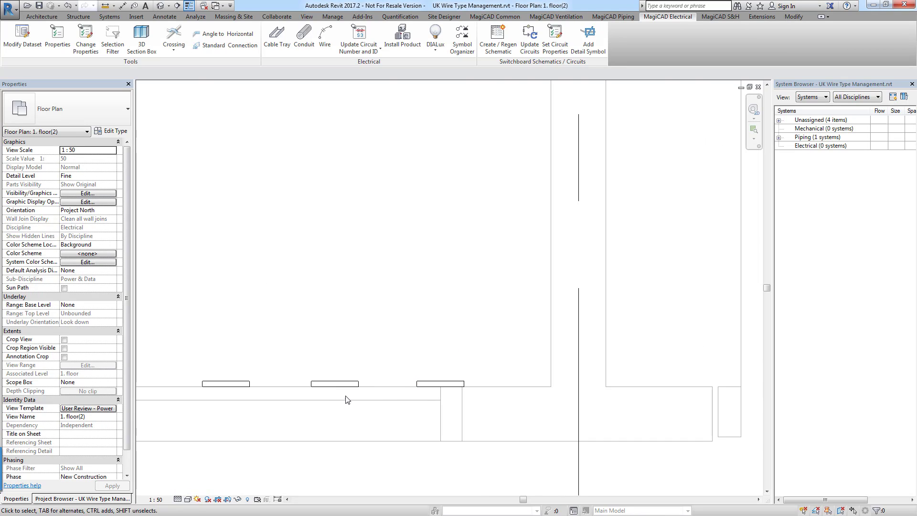
- Nudge the middle and left fused connection units with arrow keys so they bunch together
{"action": "left_click", "coordinate": [335, 383]}
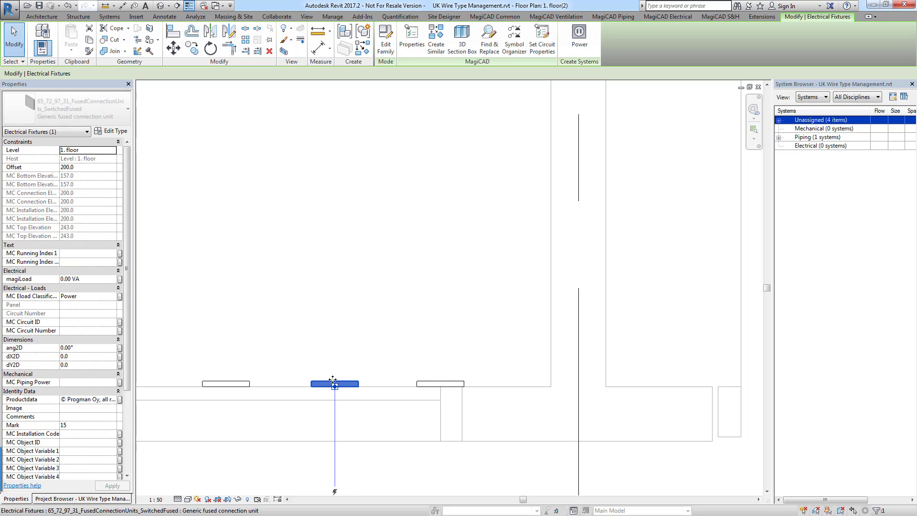
{"action": "key", "text": "Right"}
{"action": "key", "text": "Right"}
{"action": "key", "text": "Right"}
{"action": "key", "text": "Right"}
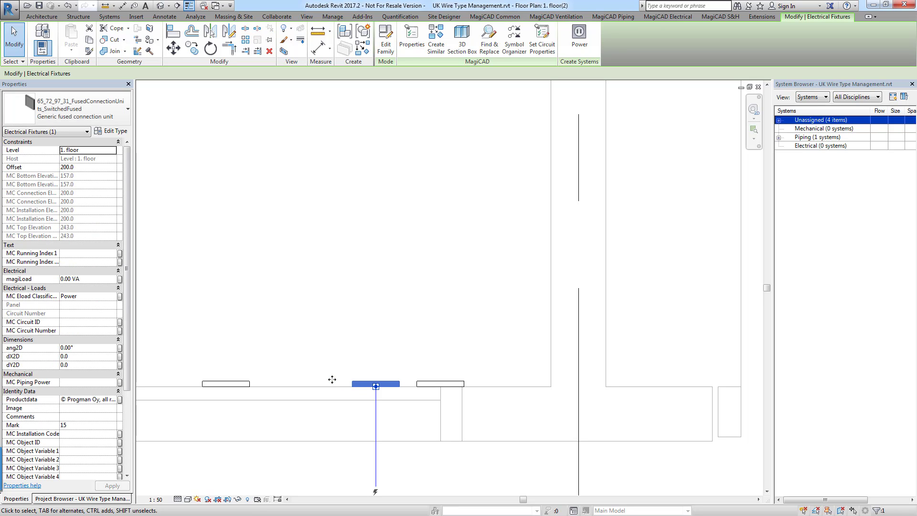
{"action": "left_click", "coordinate": [230, 384]}
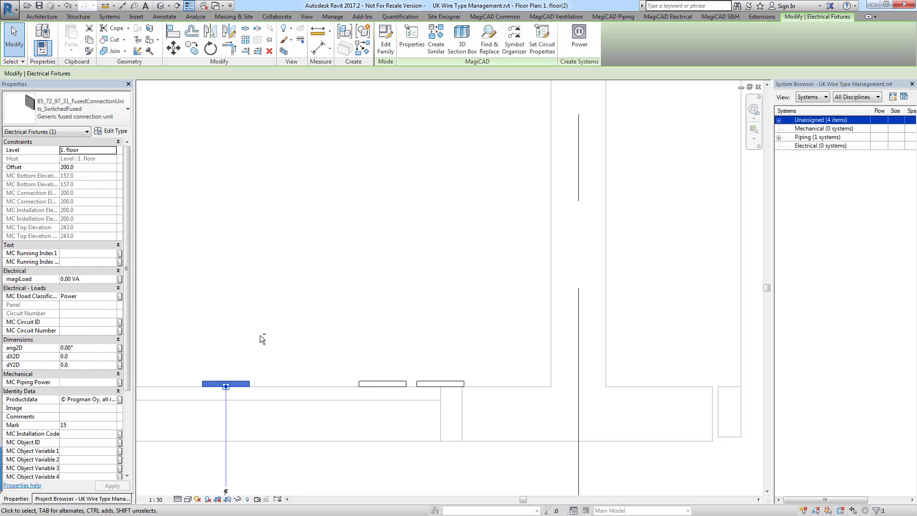
{"action": "key", "text": "Right"}
{"action": "key", "text": "Right"}
{"action": "key", "text": "Right"}
{"action": "key", "text": "Right"}
{"action": "key", "text": "Right"}
{"action": "key", "text": "Right"}
{"action": "key", "text": "Right"}
{"action": "key", "text": "Right"}
{"action": "key", "text": "Right"}
{"action": "key", "text": "Right"}
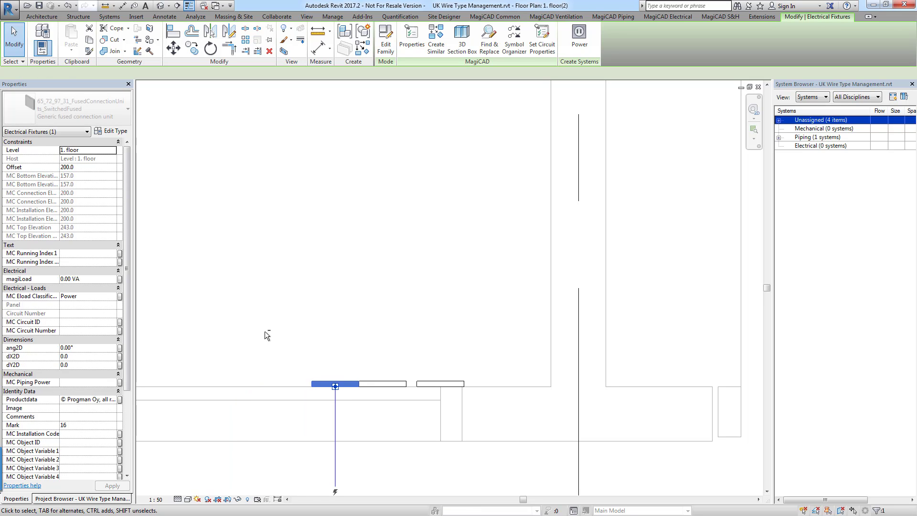
{"action": "key", "text": "Left"}
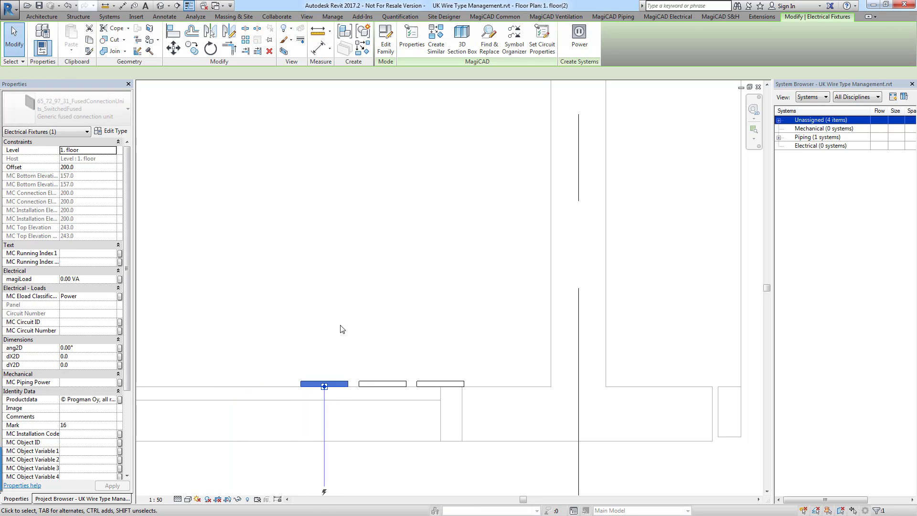
{"action": "left_click", "coordinate": [340, 329]}
- Set the plan's detail level back to Coarse
{"action": "scroll", "coordinate": [362, 341], "scroll_direction": "down", "scroll_amount": 5}
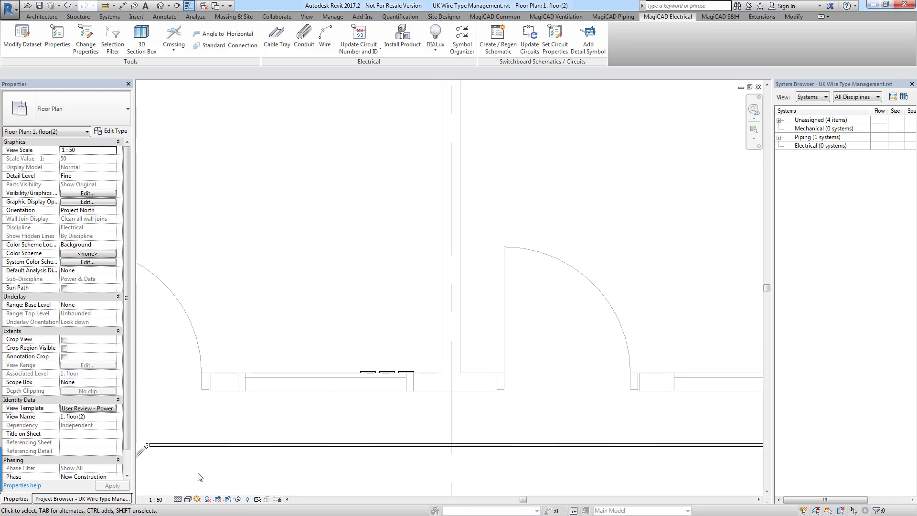
{"action": "left_click", "coordinate": [179, 500]}
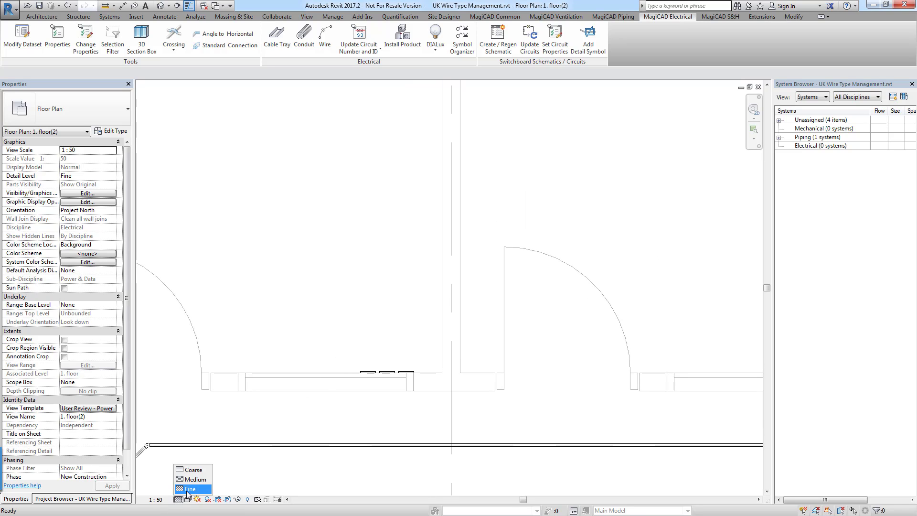
{"action": "left_click", "coordinate": [187, 489]}
{"action": "left_click", "coordinate": [178, 499]}
{"action": "left_click", "coordinate": [181, 471]}
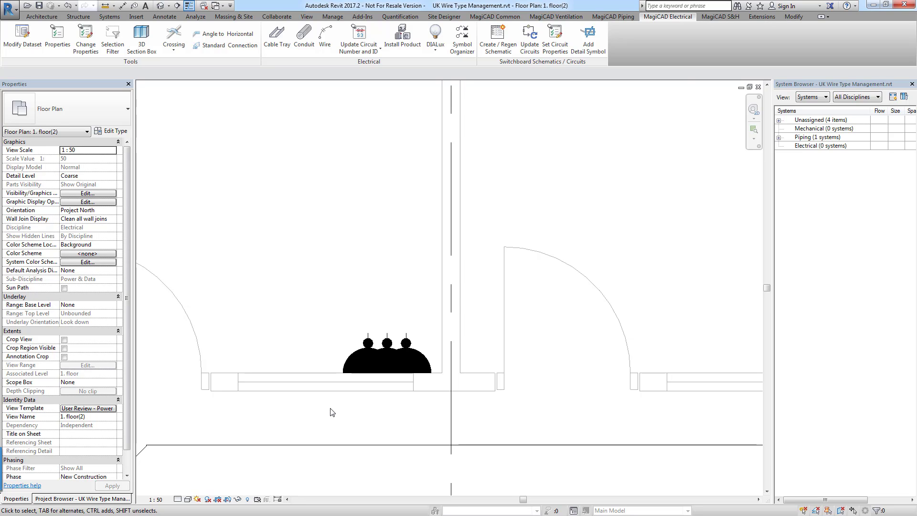
- In Symbol Organizer, select the three units, base them on the wall corner with Right alignment
{"action": "left_click", "coordinate": [462, 38]}
{"action": "left_click_drag", "start_coordinate": [317, 287], "coordinate": [455, 404]}
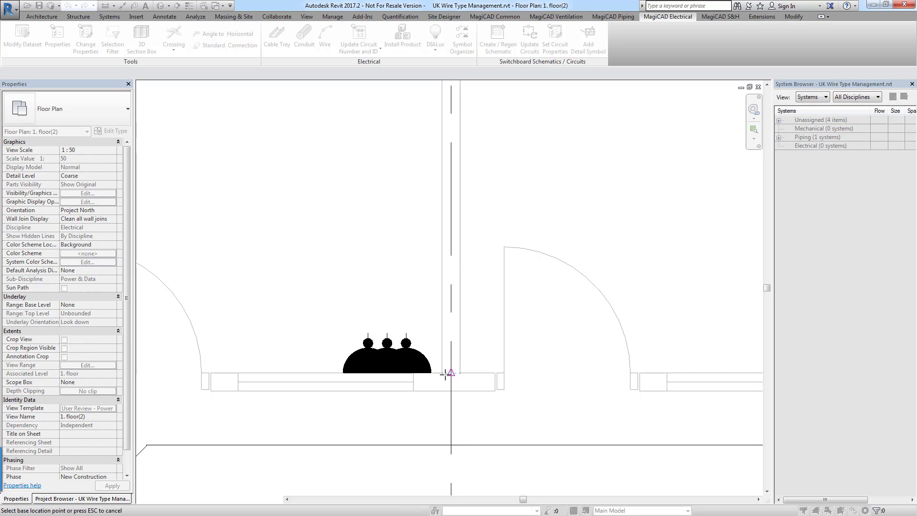
{"action": "left_click", "coordinate": [442, 375]}
{"action": "left_click", "coordinate": [469, 389]}
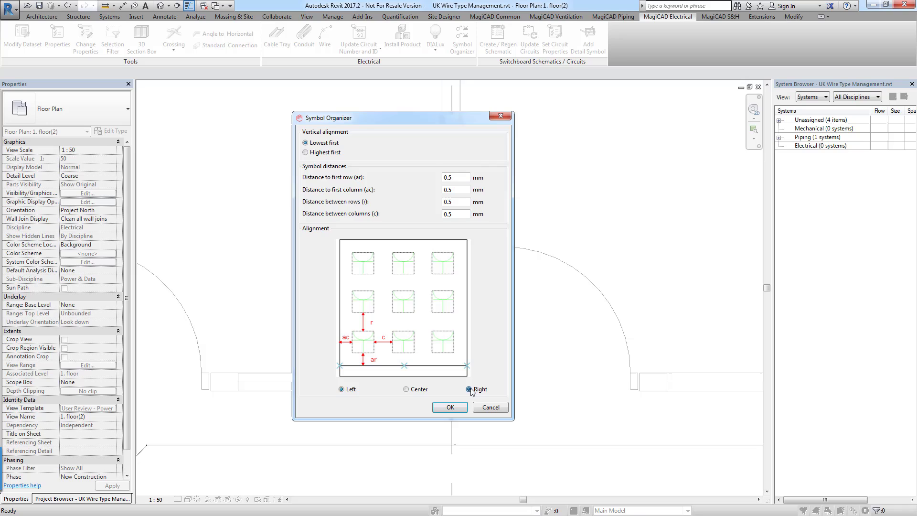
- Set all four symbol spacing distances to 0 and apply the arrangement
{"action": "left_click_drag", "start_coordinate": [463, 176], "coordinate": [435, 179]}
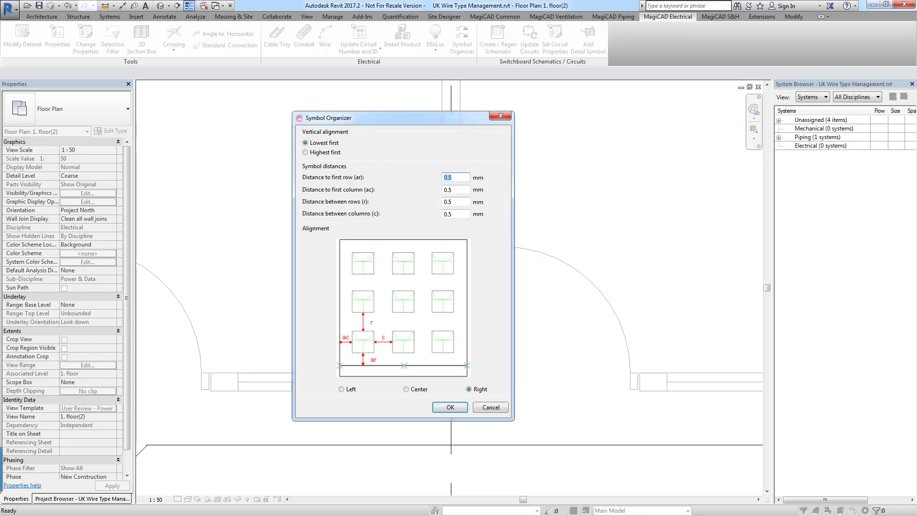
{"action": "type", "text": "0"}
{"action": "key", "text": "Tab"}
{"action": "type", "text": "0"}
{"action": "key", "text": "Tab"}
{"action": "type", "text": "0"}
{"action": "key", "text": "Tab"}
{"action": "type", "text": "0"}
{"action": "left_click", "coordinate": [452, 409]}
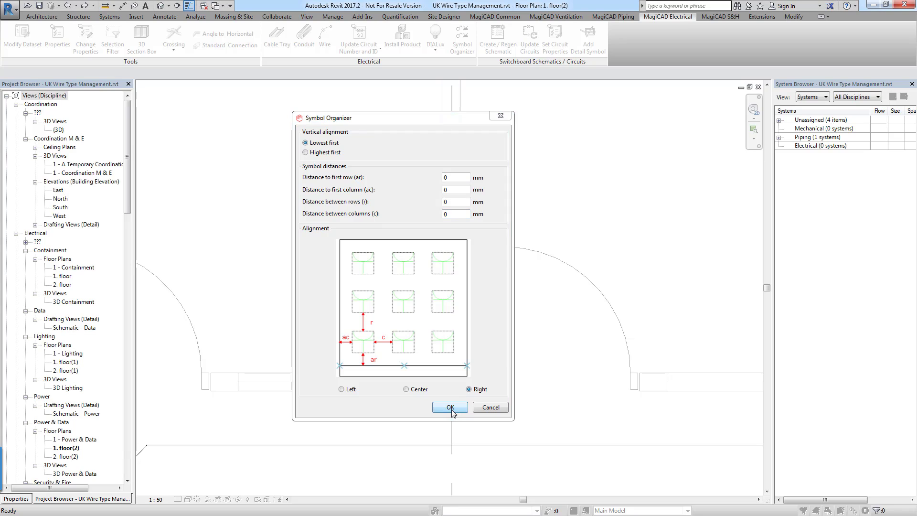